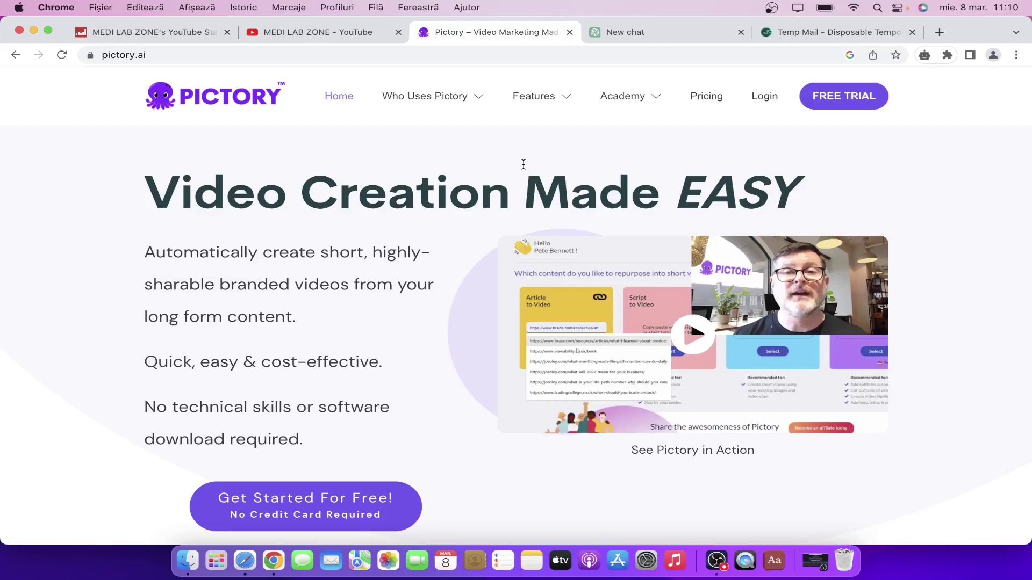
Move through the ChatGPT and Pictory tabs to the MEDI LAB ZONE YouTube videos page.
left_click(636, 38)
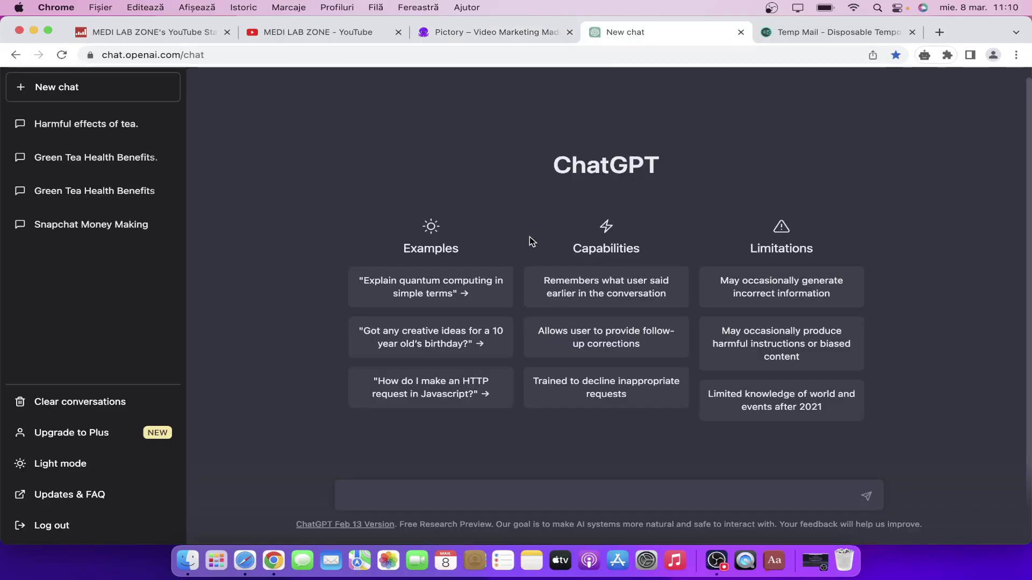
left_click(454, 34)
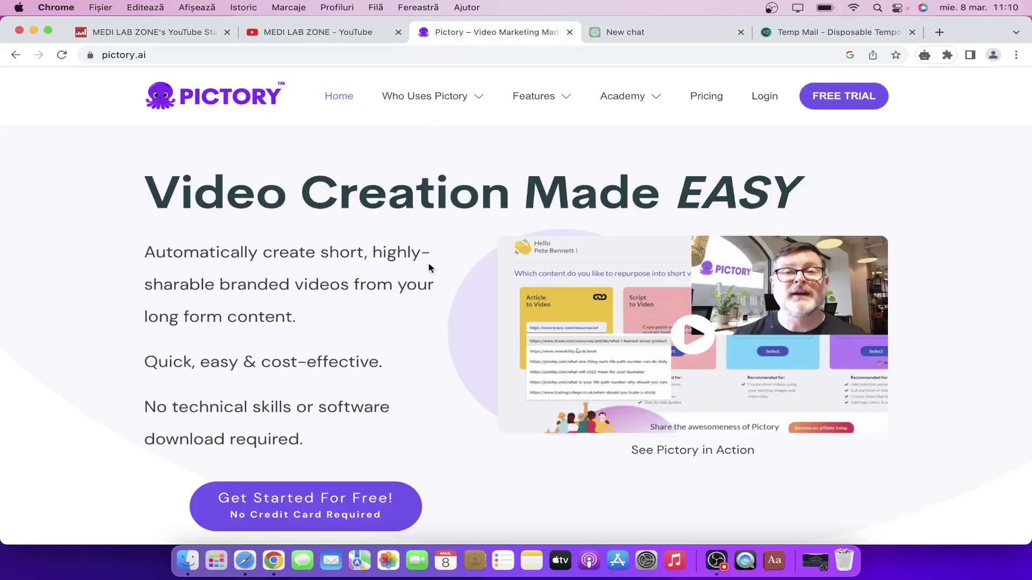
left_click(335, 42)
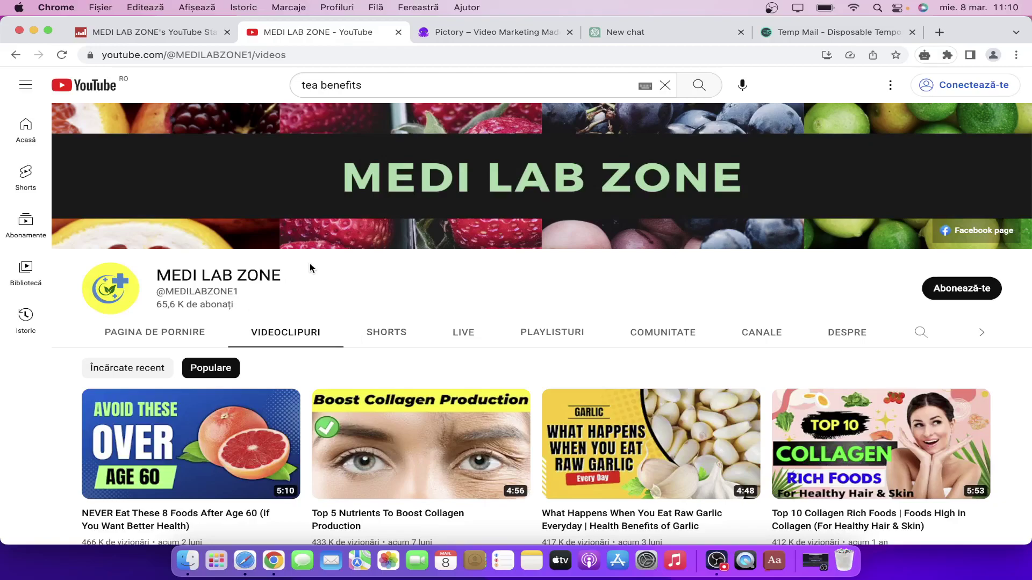
Scroll through MEDI LAB ZONE's Social Blade statistics table, then return through YouTube to Pictory's homepage.
scroll(375, 379, "down", 3)
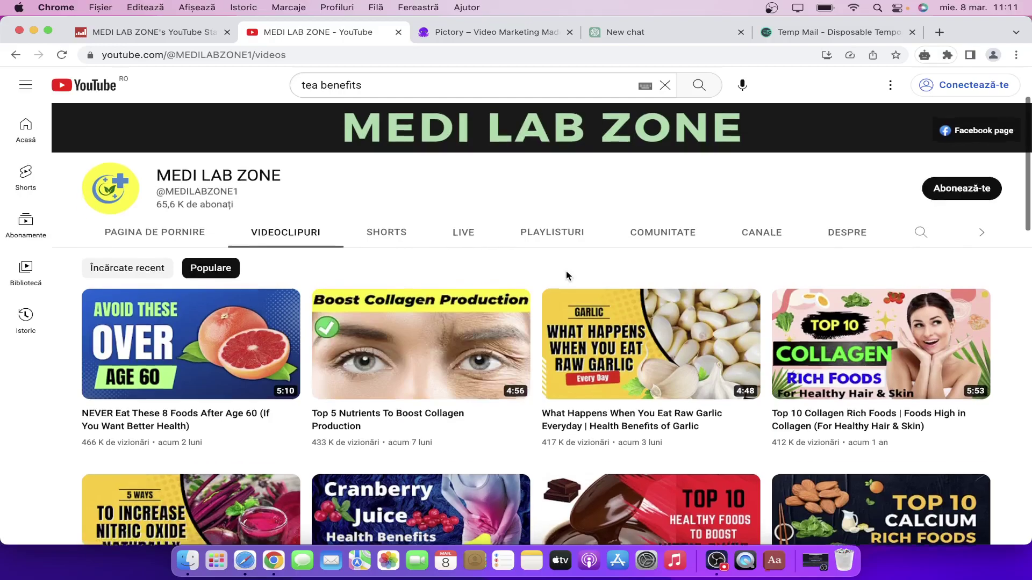
scroll(566, 270, "up", 2)
left_click(160, 37)
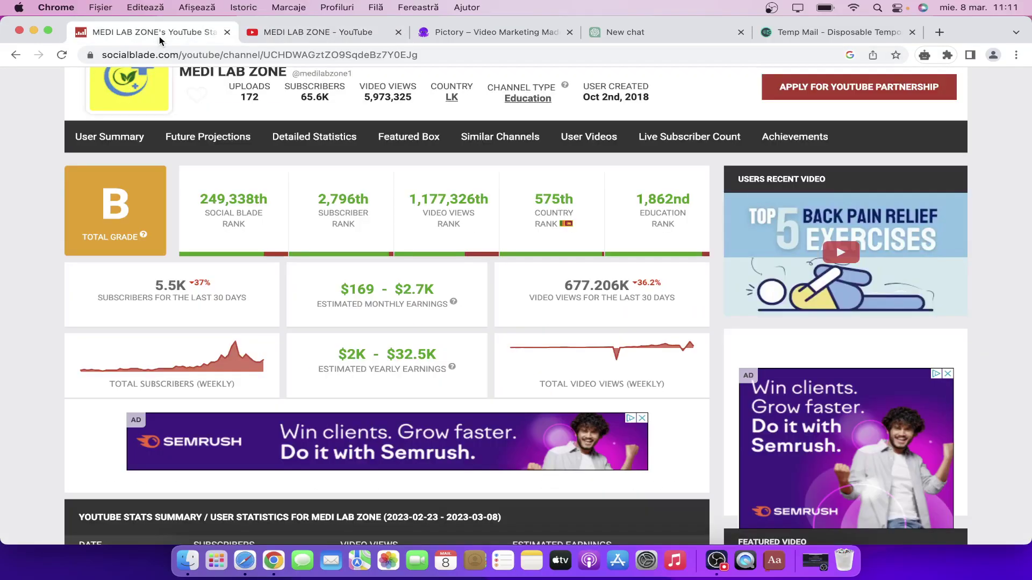
scroll(358, 349, "down", 6)
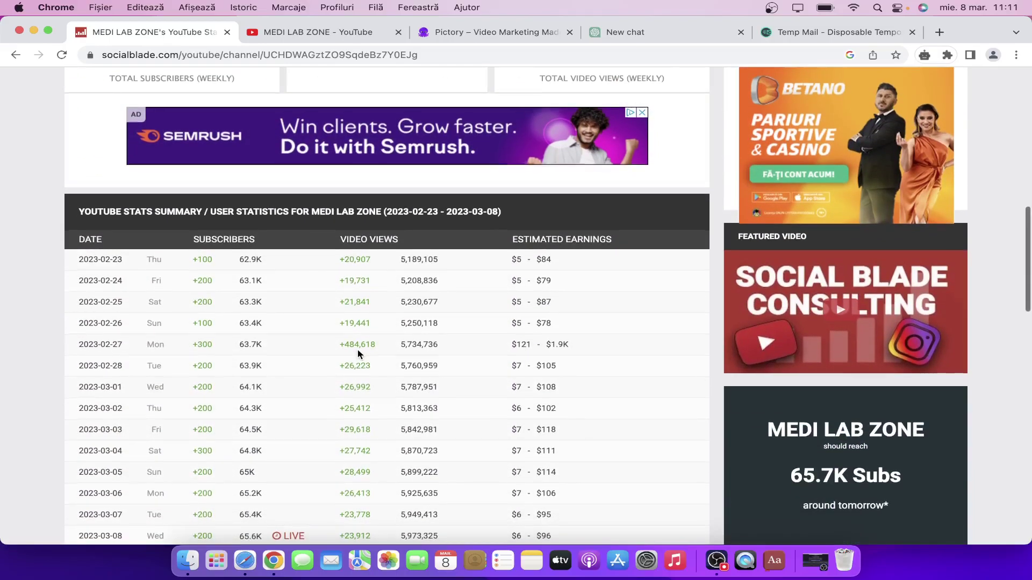
scroll(357, 350, "down", 3)
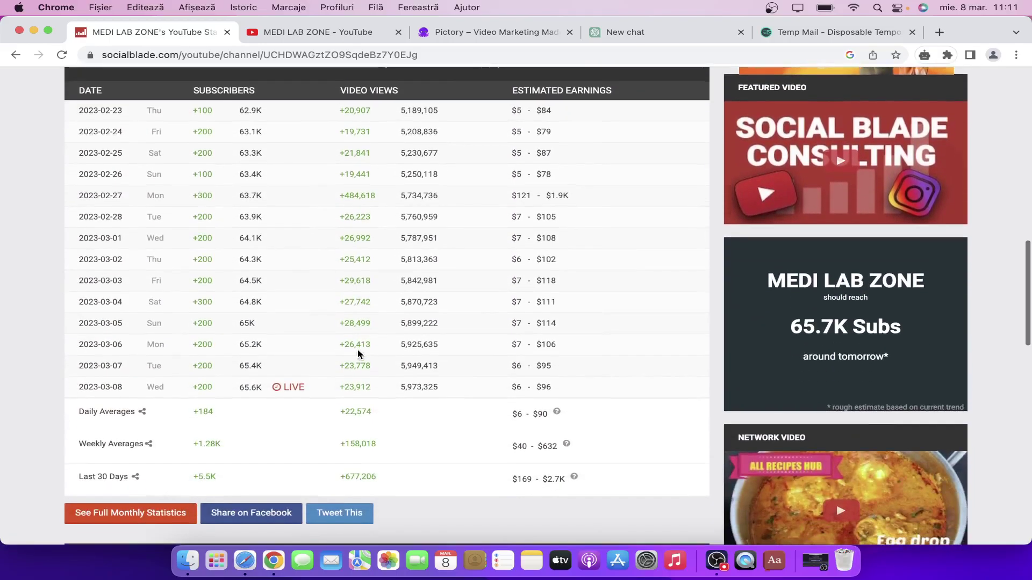
scroll(356, 353, "up", 9)
scroll(357, 349, "up", 3)
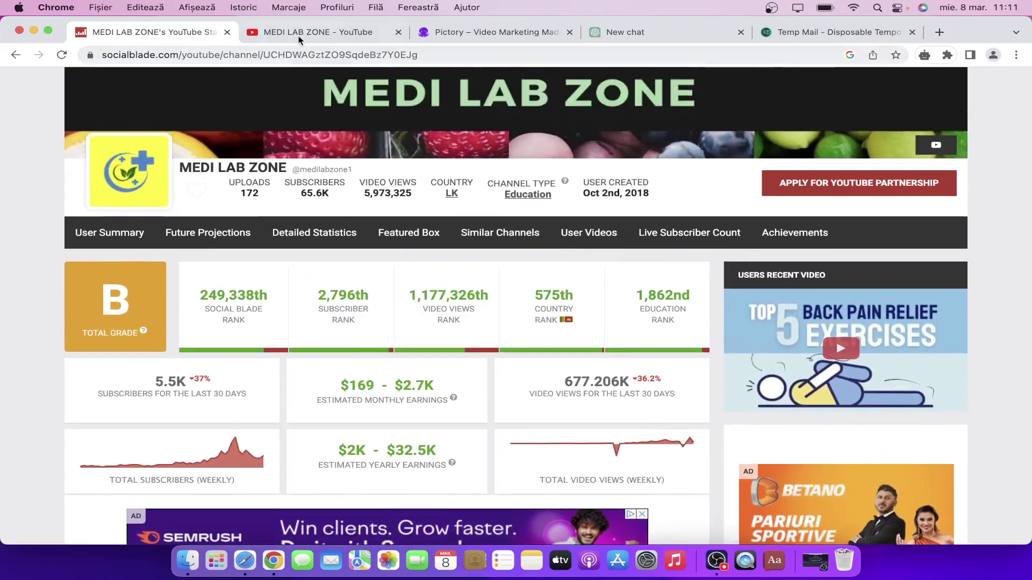
left_click(299, 38)
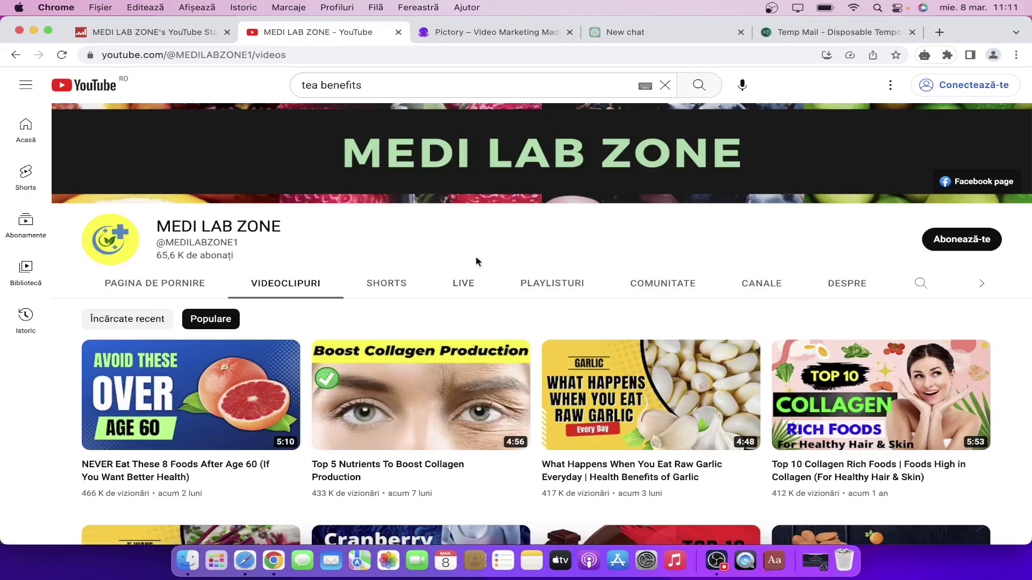
left_click(492, 37)
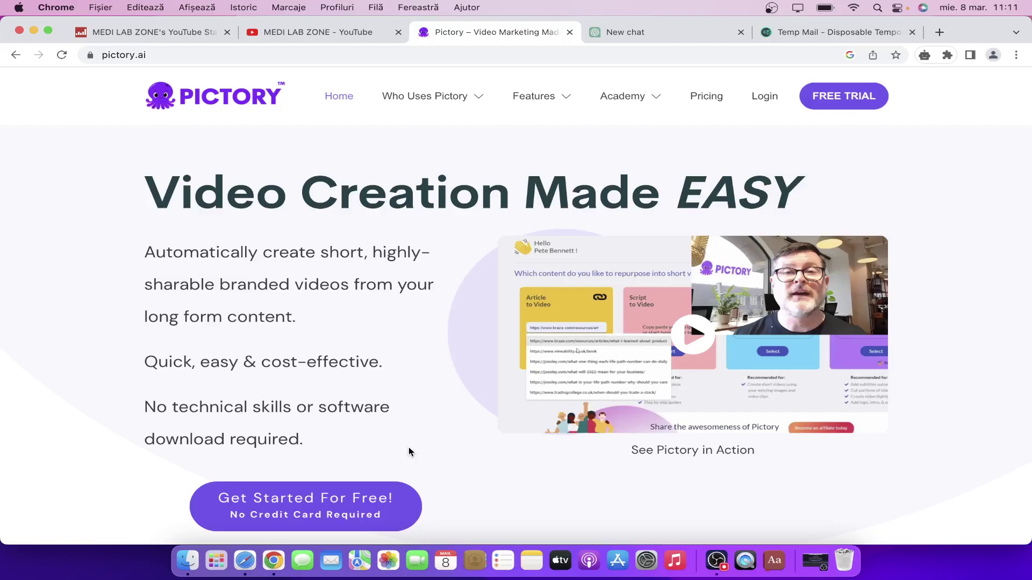
Launch Pictory's free sign-up page in a new tab via 'Get Started For Free!'.
left_click(328, 510)
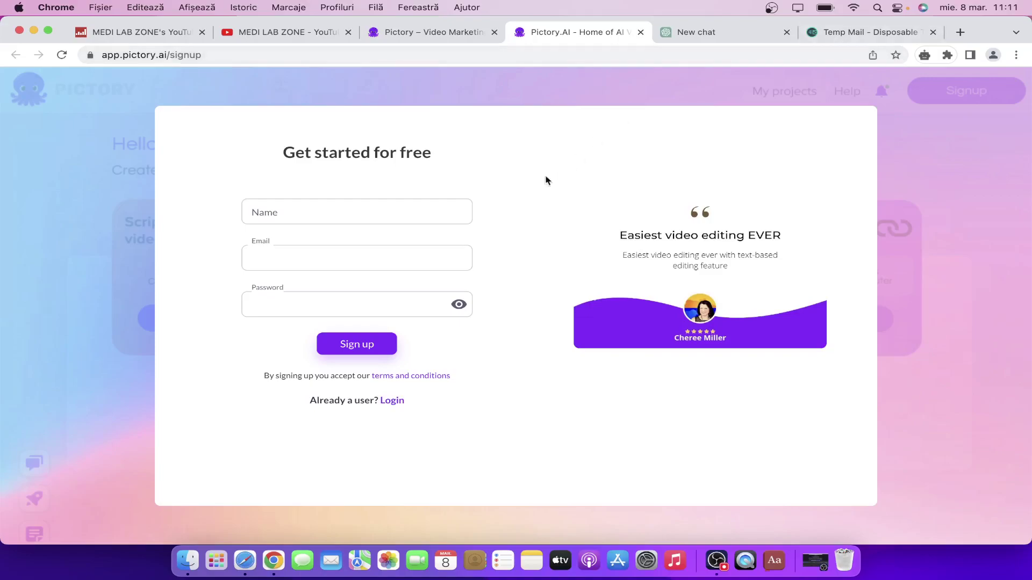
Sign up with the name 'Name', the pasted disposable e-mail address and an account password.
left_click(409, 214)
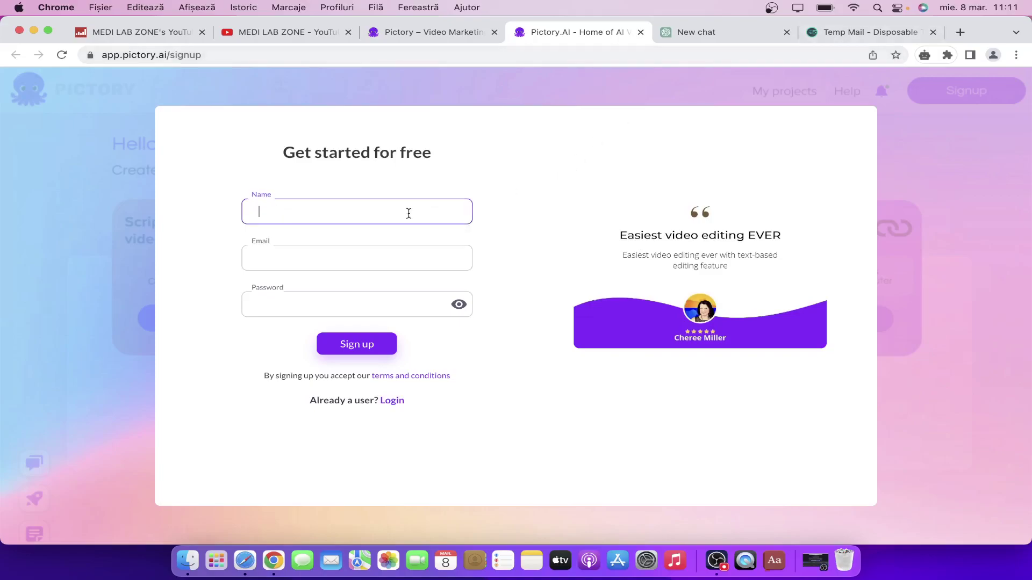
type("Name")
left_click(321, 258)
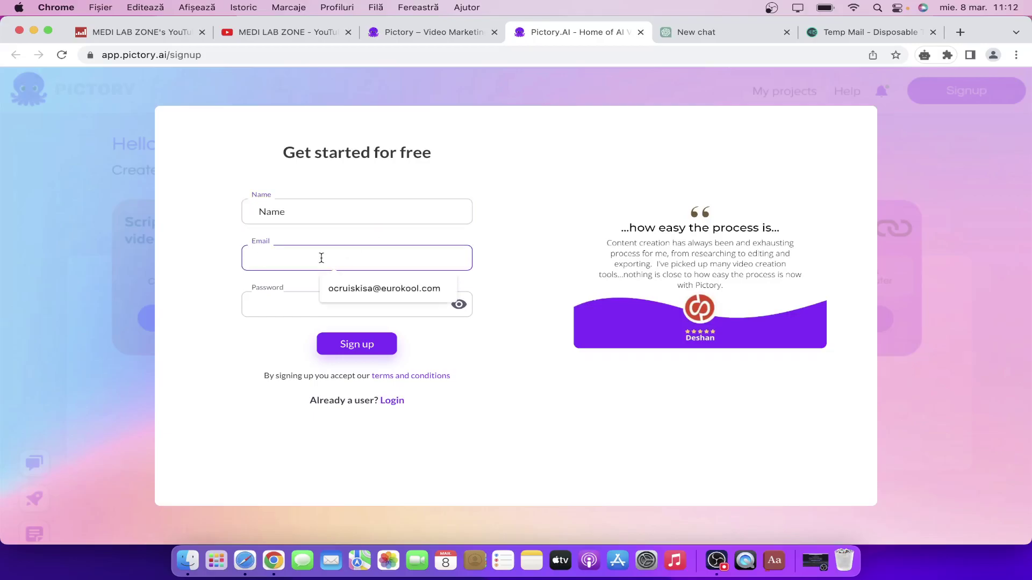
key("super+v")
left_click(315, 306)
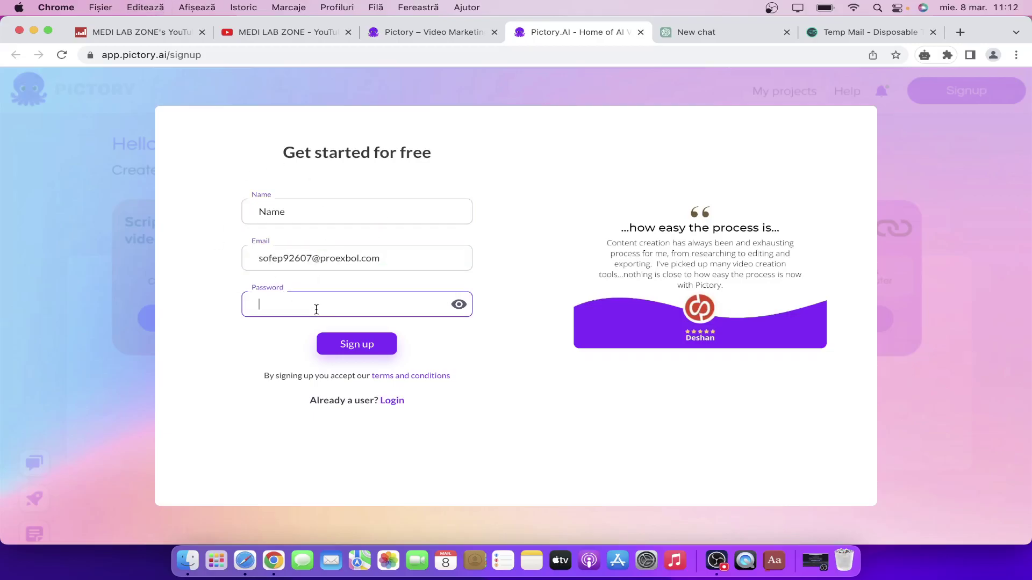
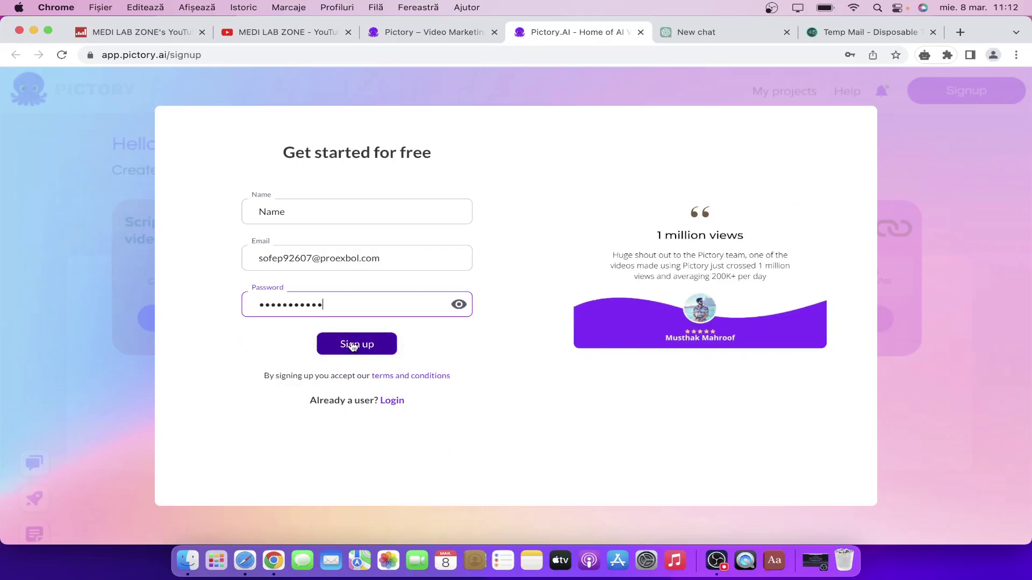
left_click(351, 345)
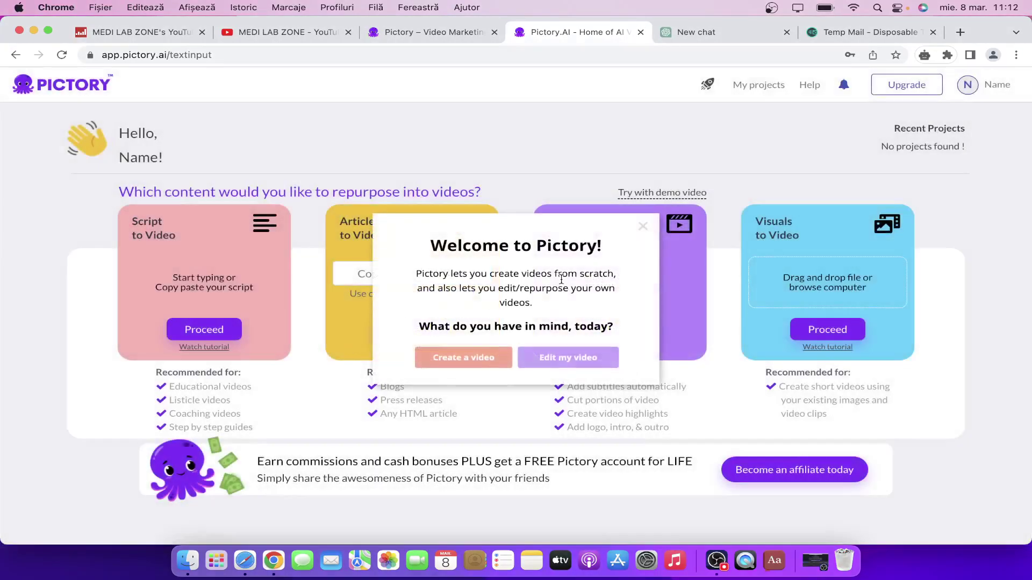
Dismiss the Welcome dialog, start a Script to Video project, and close the New Features popup.
left_click(643, 228)
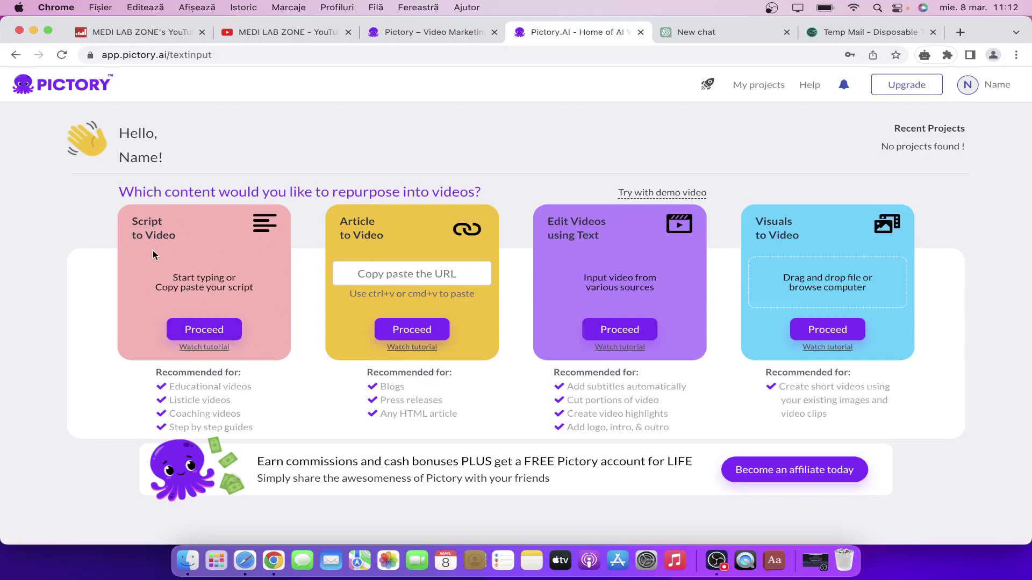
left_click(214, 329)
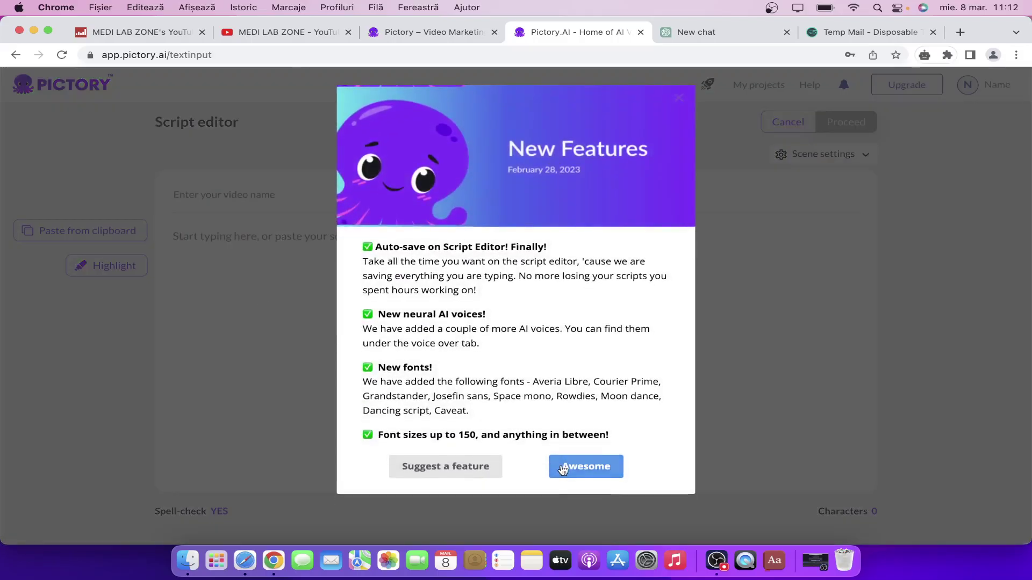
left_click(586, 467)
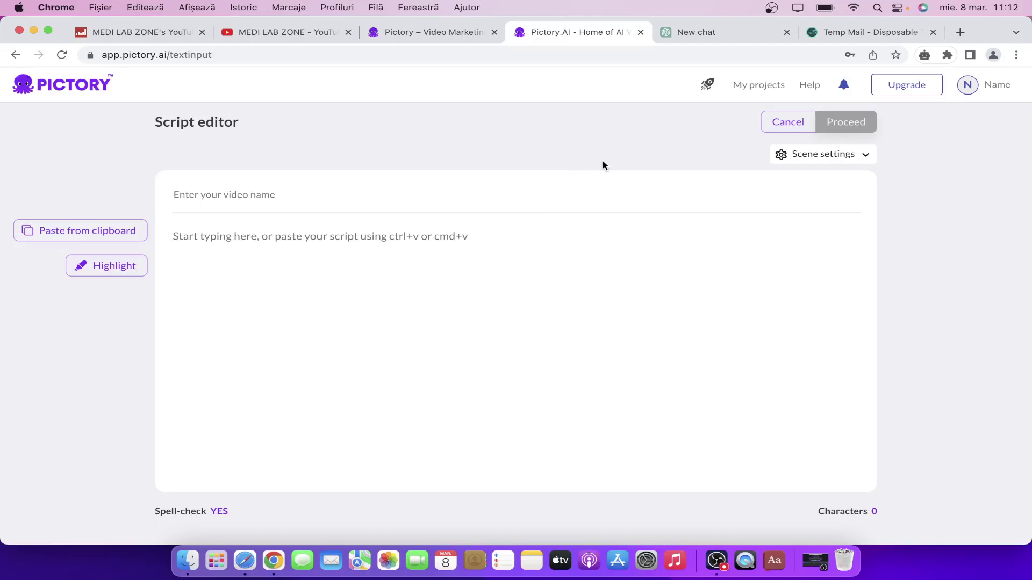
Copy the YouTube search suggestion 'tea benefits and side effects', then return to the ChatGPT chat.
left_click(698, 41)
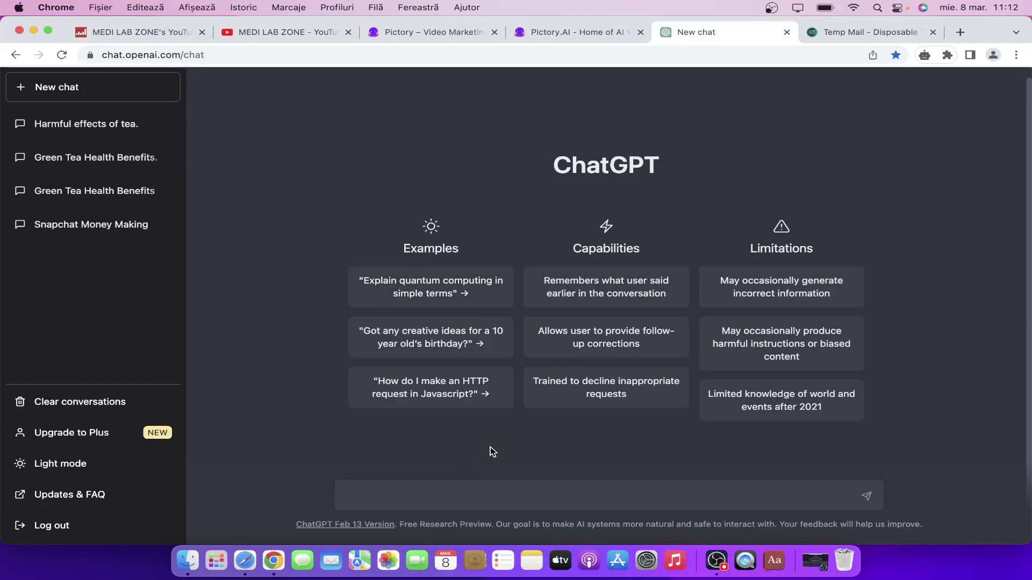
left_click(268, 36)
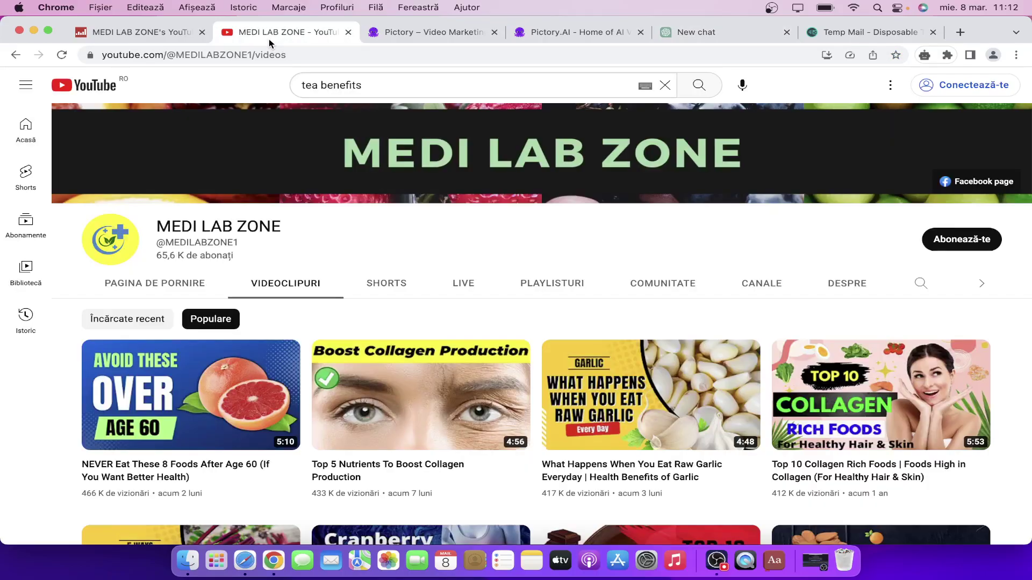
left_click(390, 84)
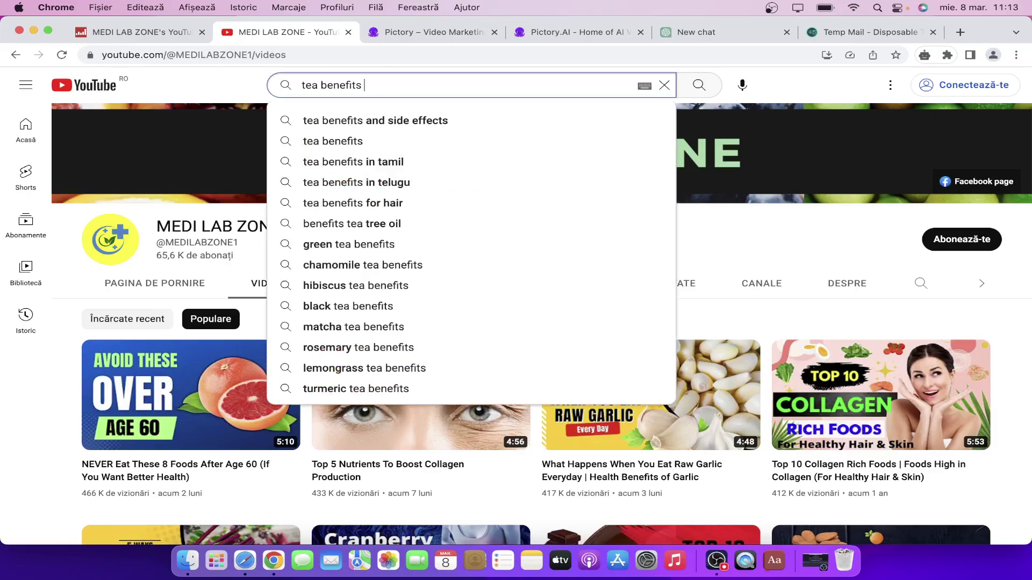
key("Down")
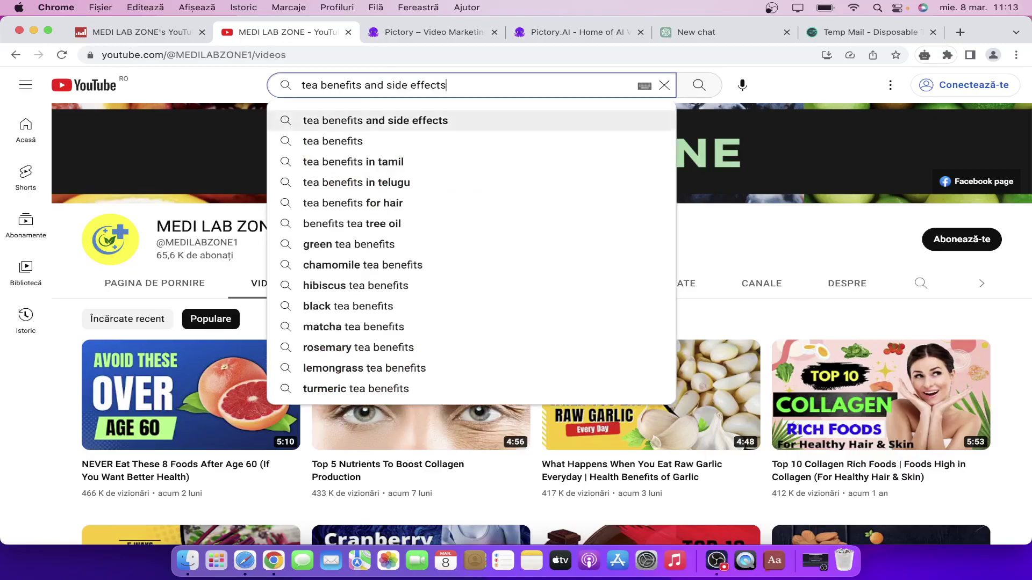
left_click_drag(458, 88, 300, 86)
key("super+c")
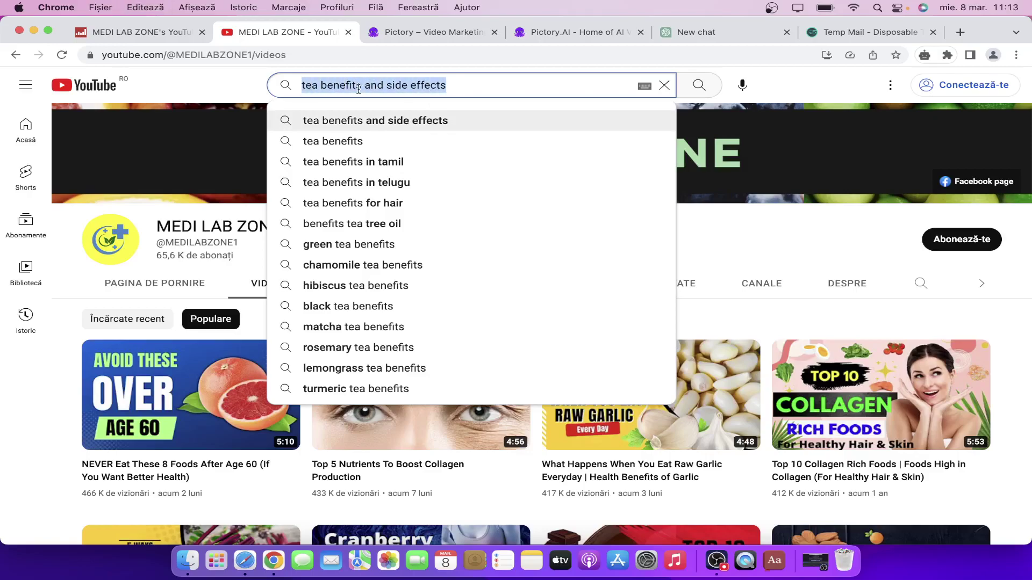
left_click(262, 92)
left_click(687, 33)
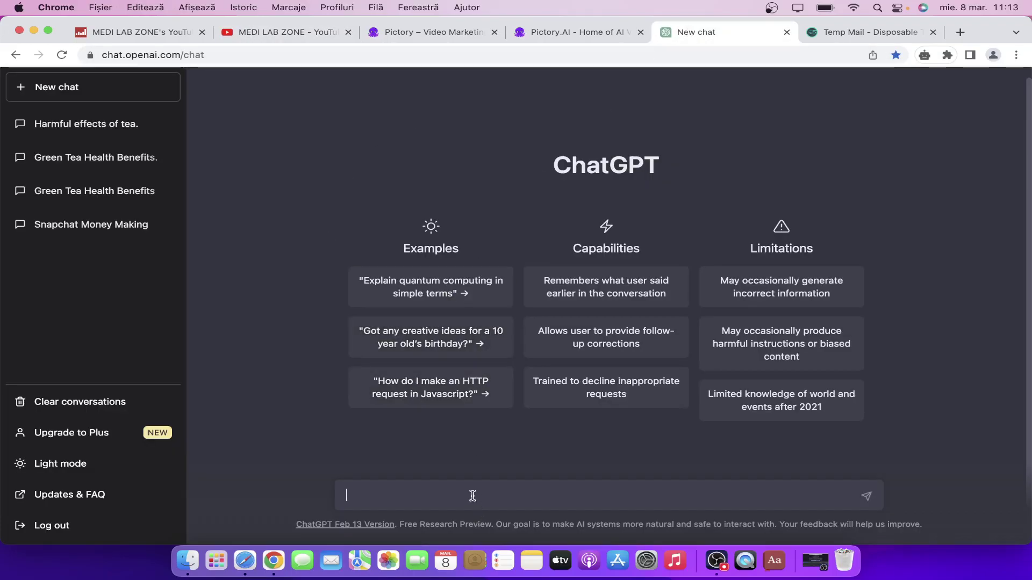
Ask ChatGPT to 'write an youtube script about "tea benefits and side effects"'.
type("write an youtube script about ")
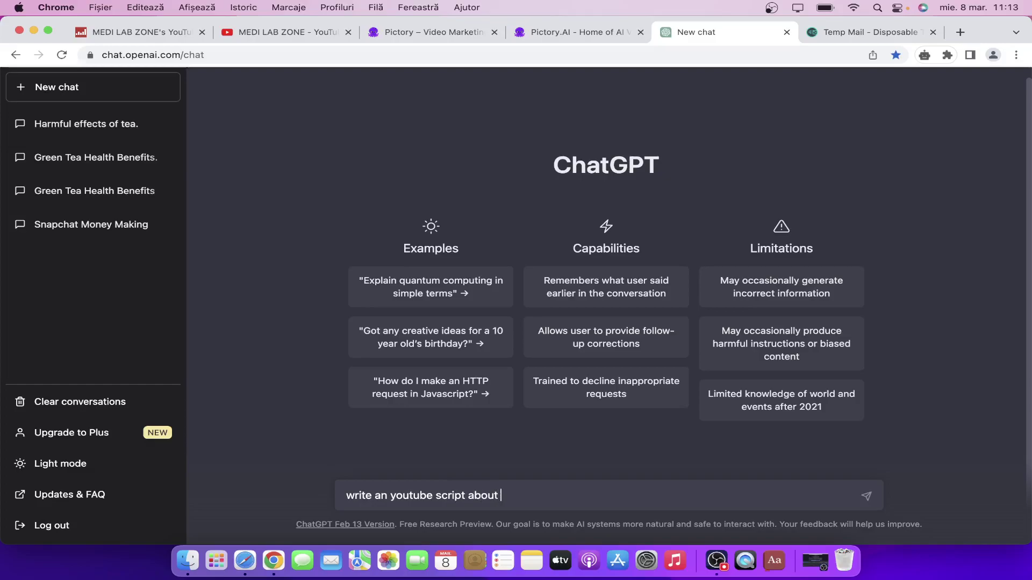
type("\"")
key("super+v")
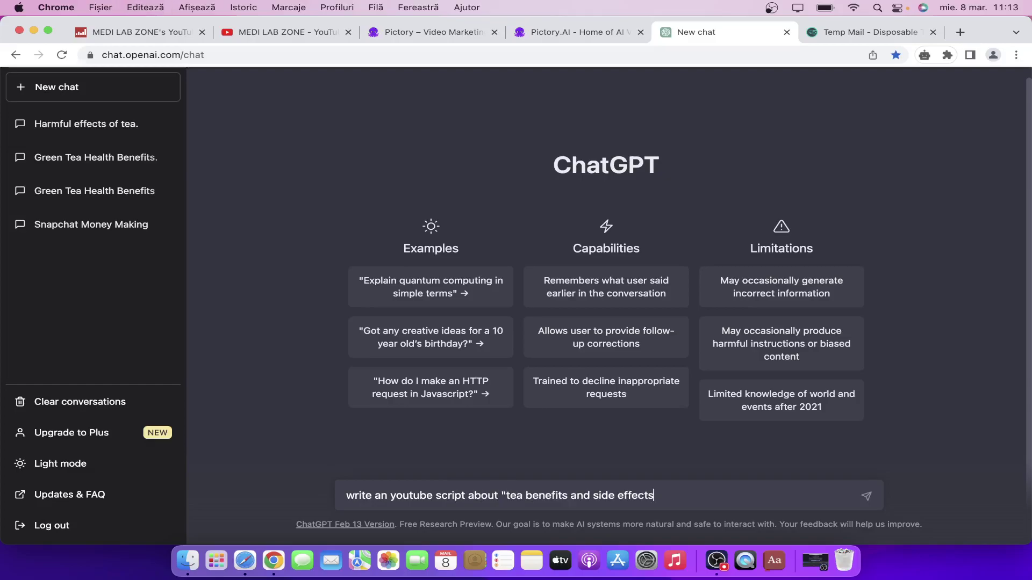
type("\"")
key("Return")
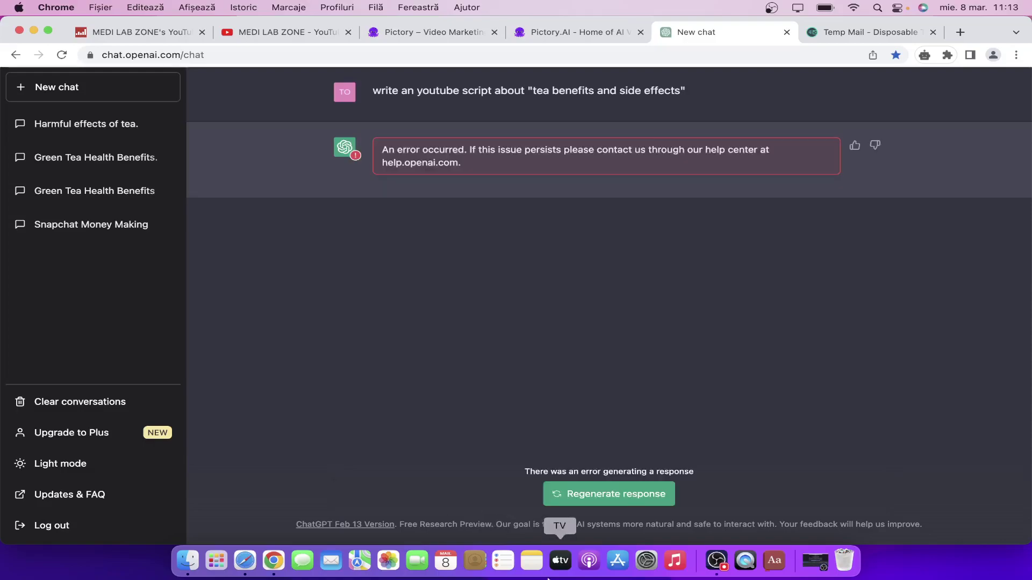
After the failed answer, reload the chat and resend 'write me an youtube script about' the tea topic.
left_click(558, 488)
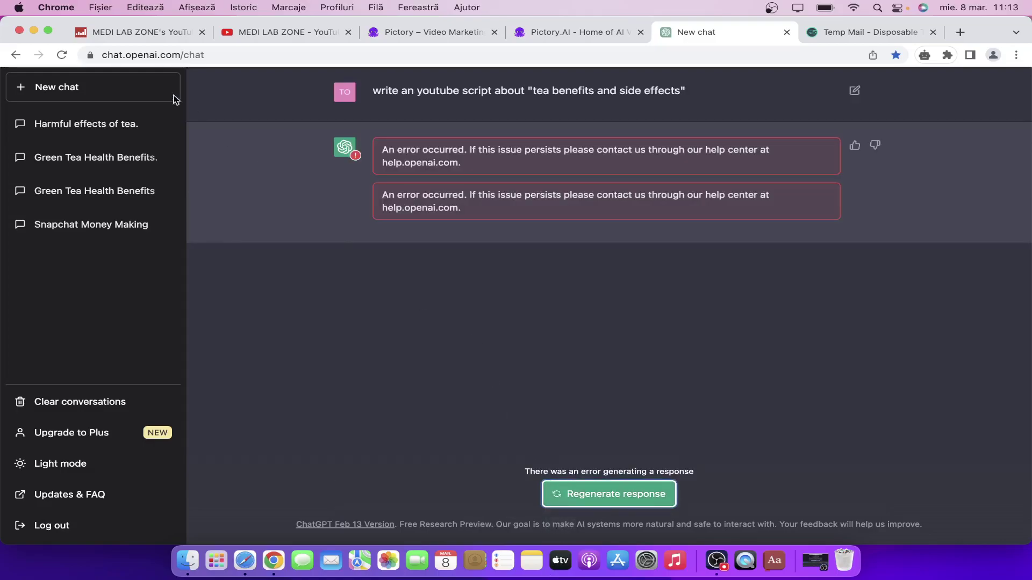
left_click(62, 54)
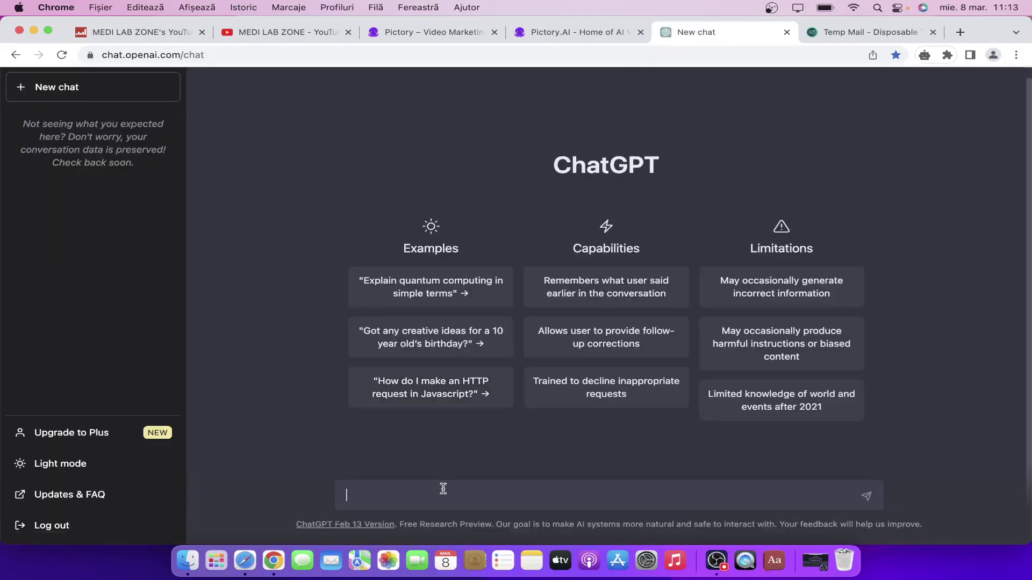
type("write me an youtube script about")
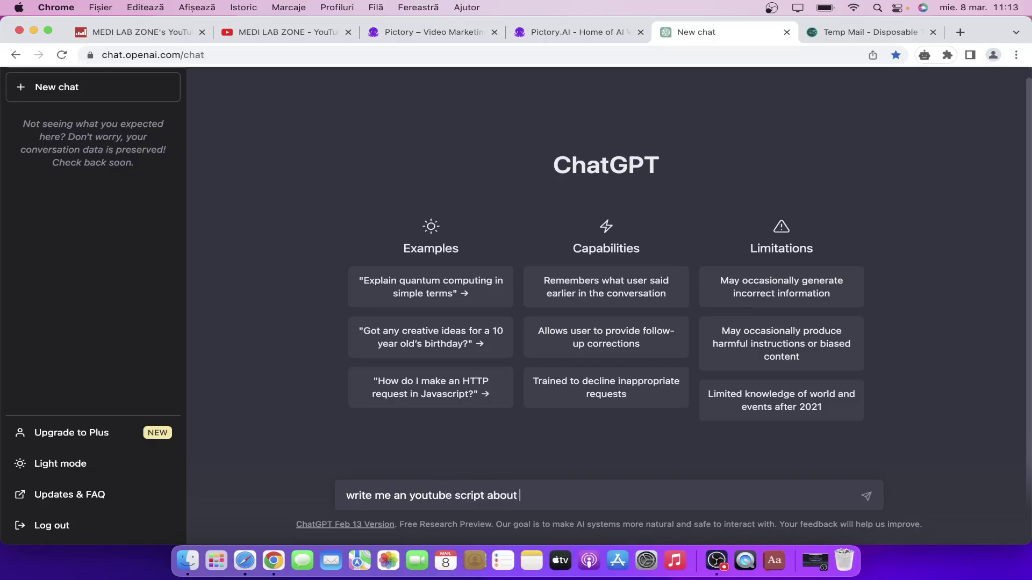
type(" \"")
key("super+v")
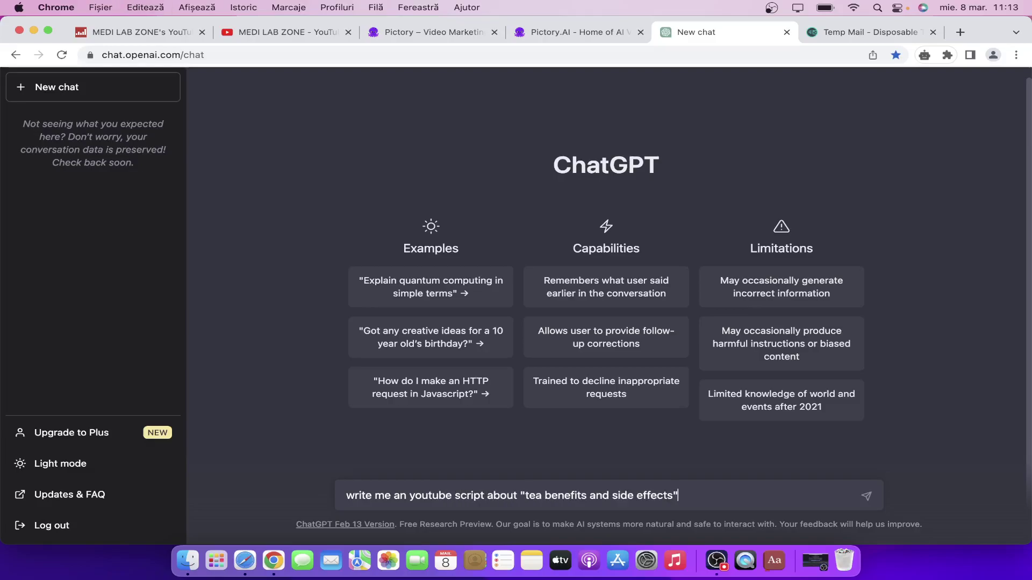
key("Return")
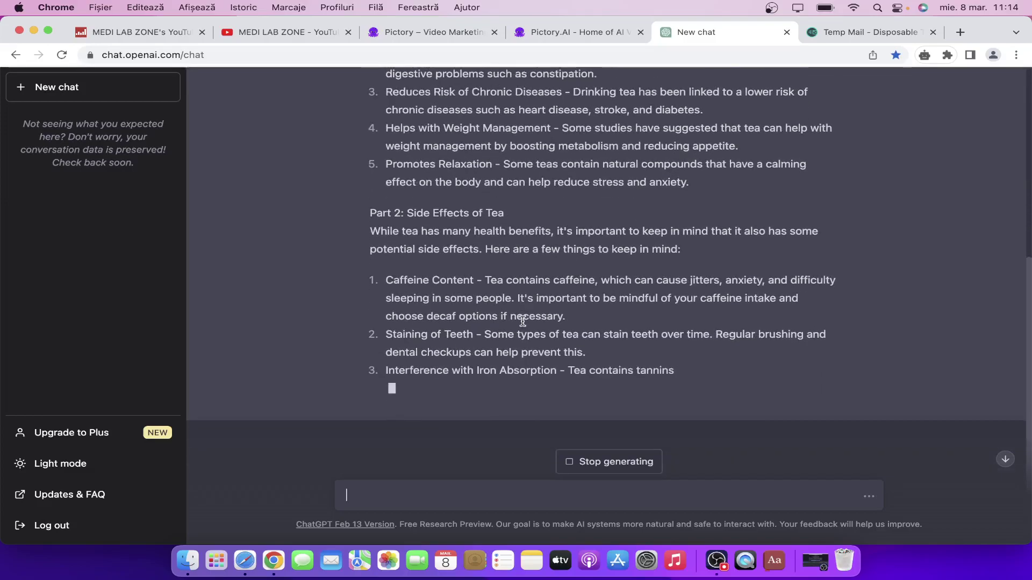
Review Pictory's pricing page: Standard at $23, Premium at $47 per user/month, Enterprise custom.
left_click(440, 36)
left_click(706, 100)
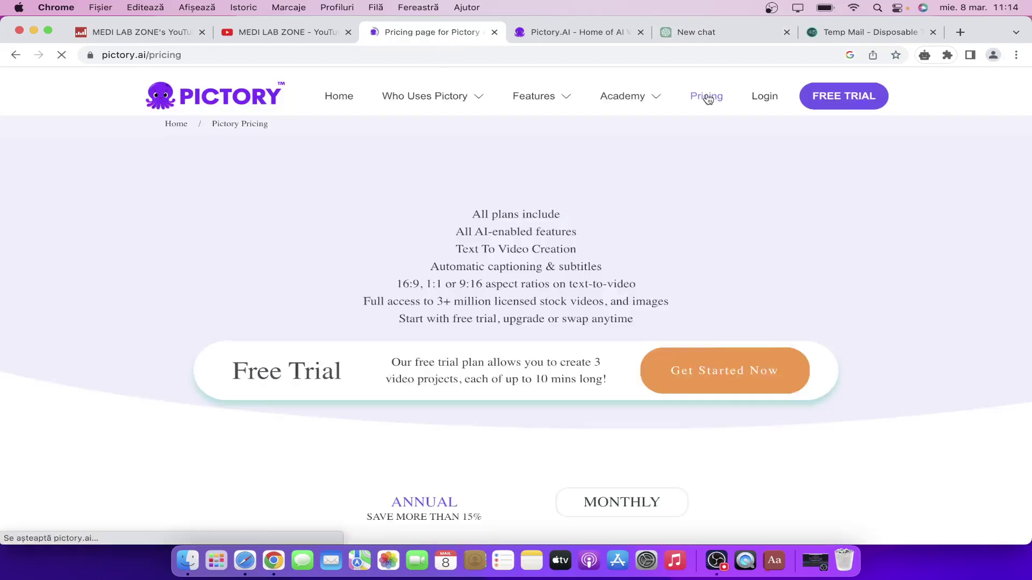
scroll(549, 321, "down", 4)
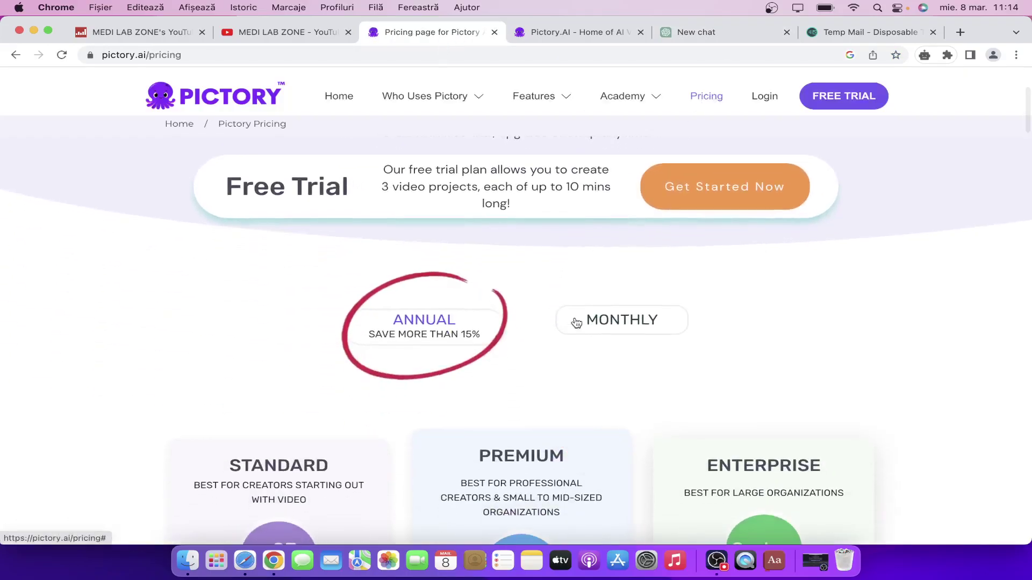
scroll(421, 359, "down", 2)
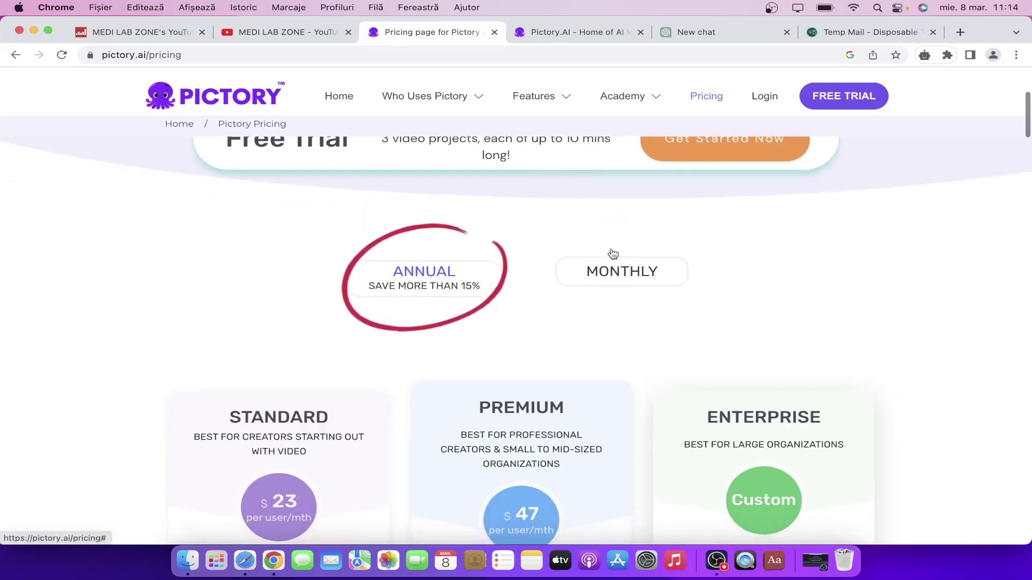
scroll(513, 337, "down", 2)
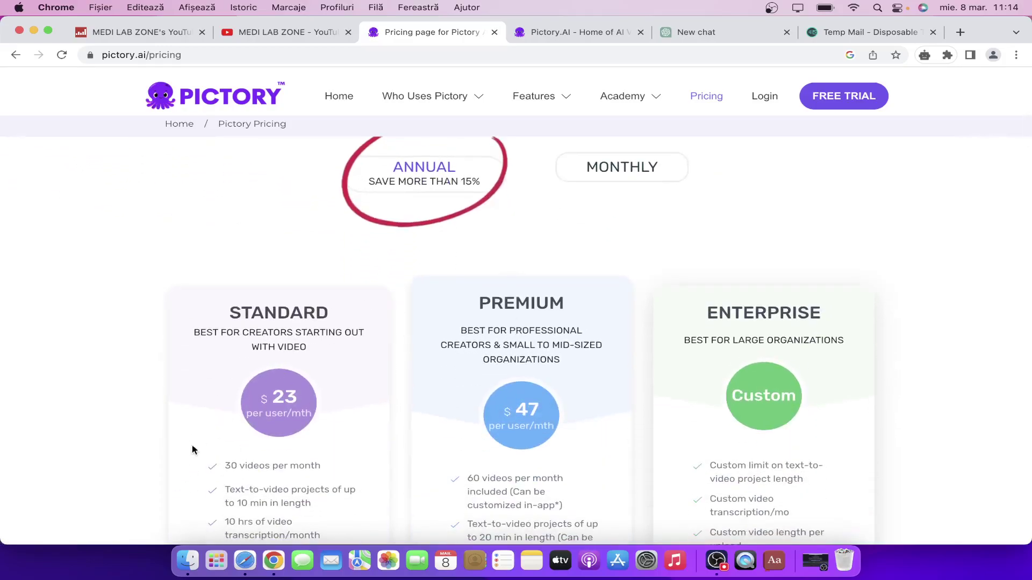
scroll(202, 441, "down", 1)
scroll(286, 314, "down", 2)
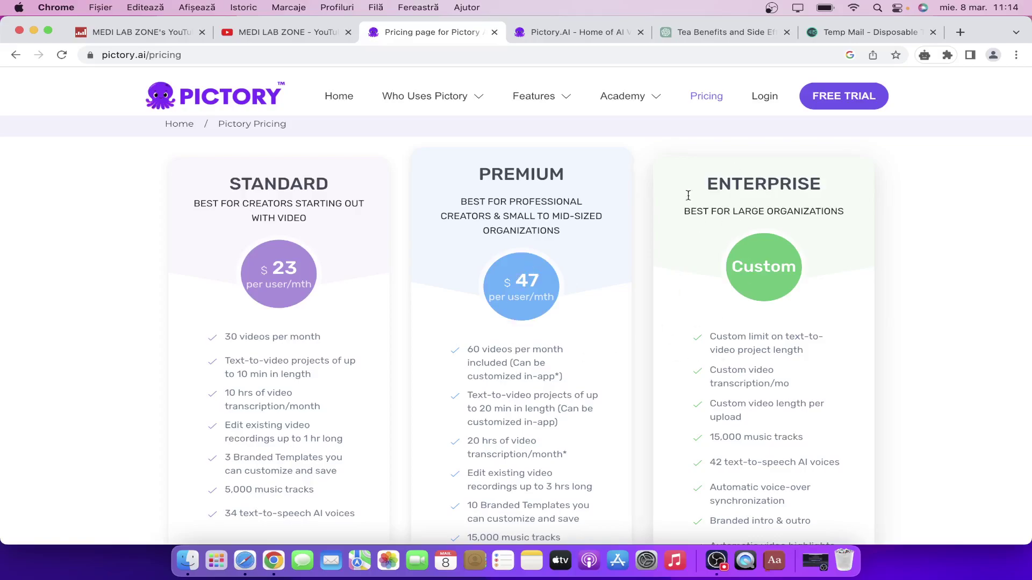
scroll(673, 348, "down", 2)
scroll(673, 349, "up", 1)
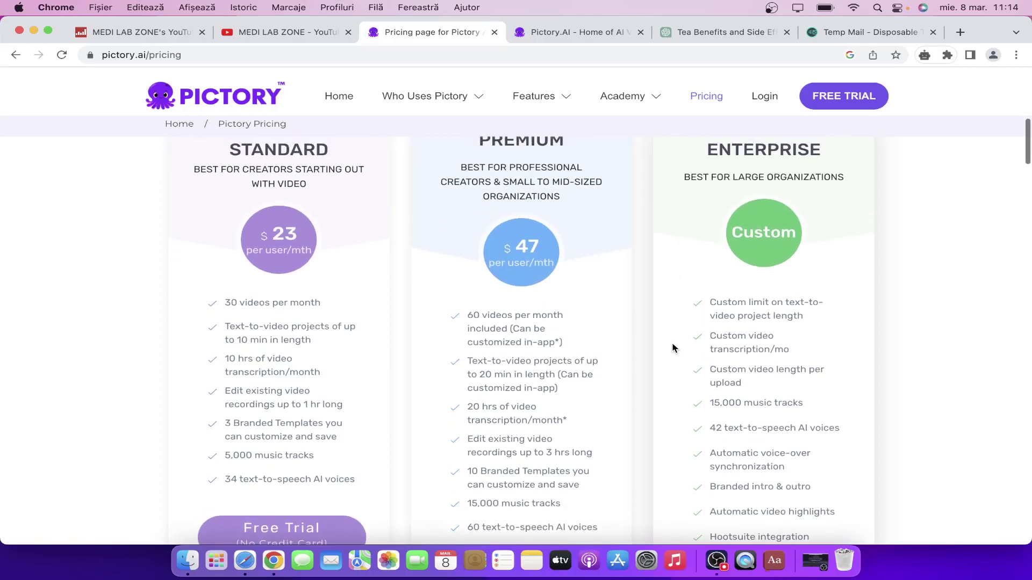
Select the full tea script reply in ChatGPT, then place the caret in Pictory's empty script area.
left_click(711, 24)
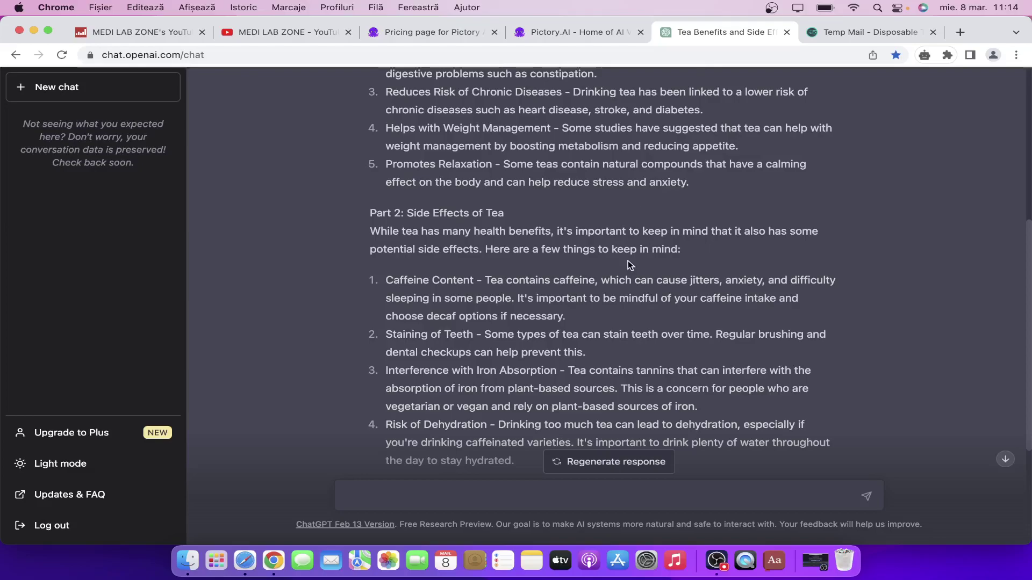
scroll(627, 260, "down", 5)
scroll(628, 260, "up", 5)
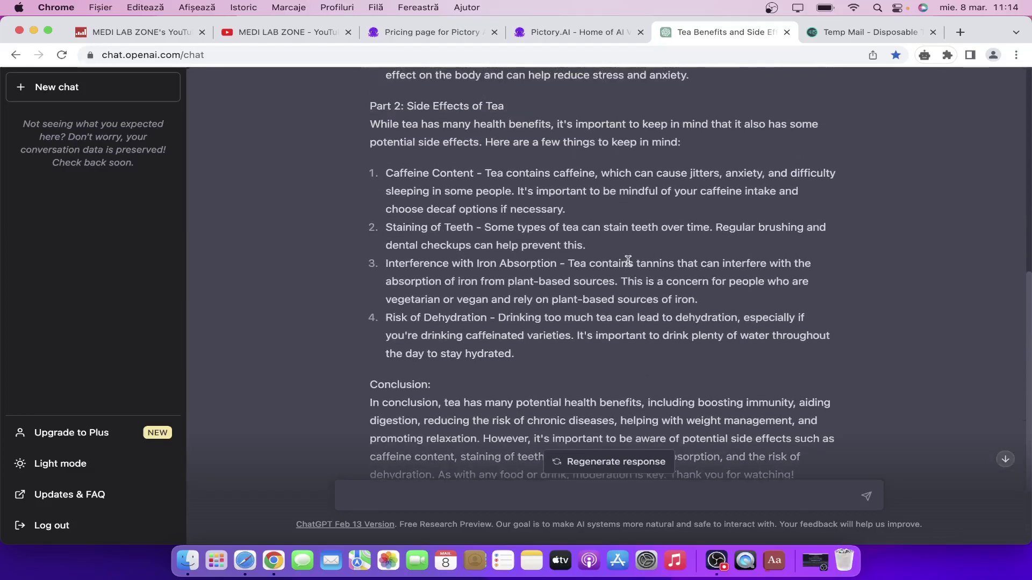
scroll(627, 261, "up", 6)
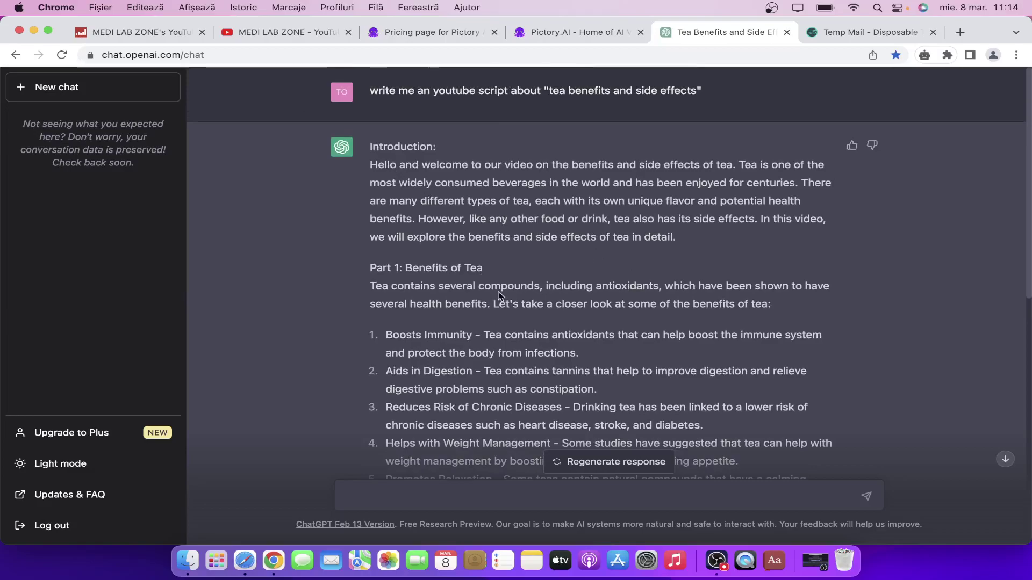
scroll(499, 294, "down", 10)
left_click_drag(800, 393, 374, 141)
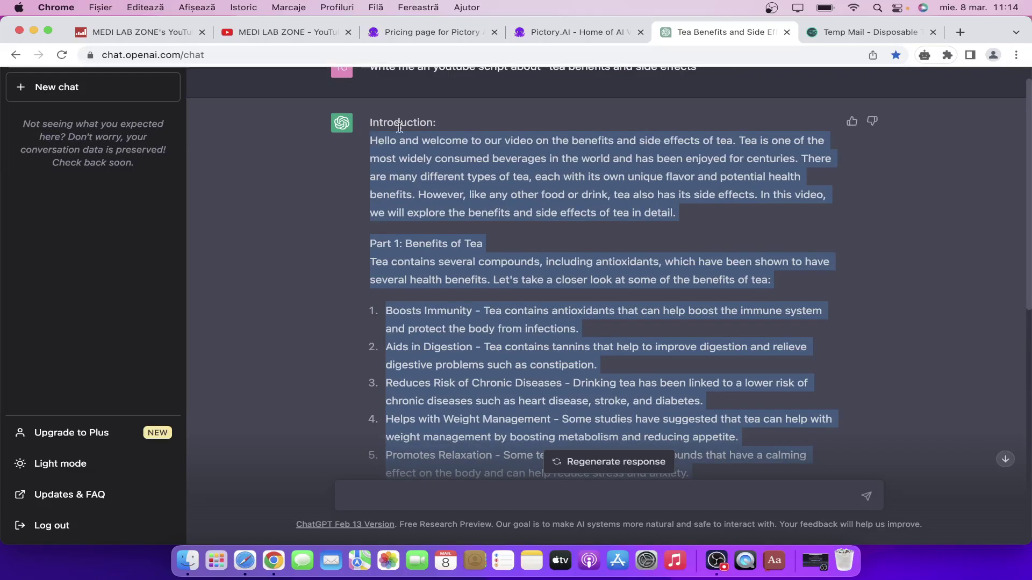
left_click(578, 31)
left_click(406, 293)
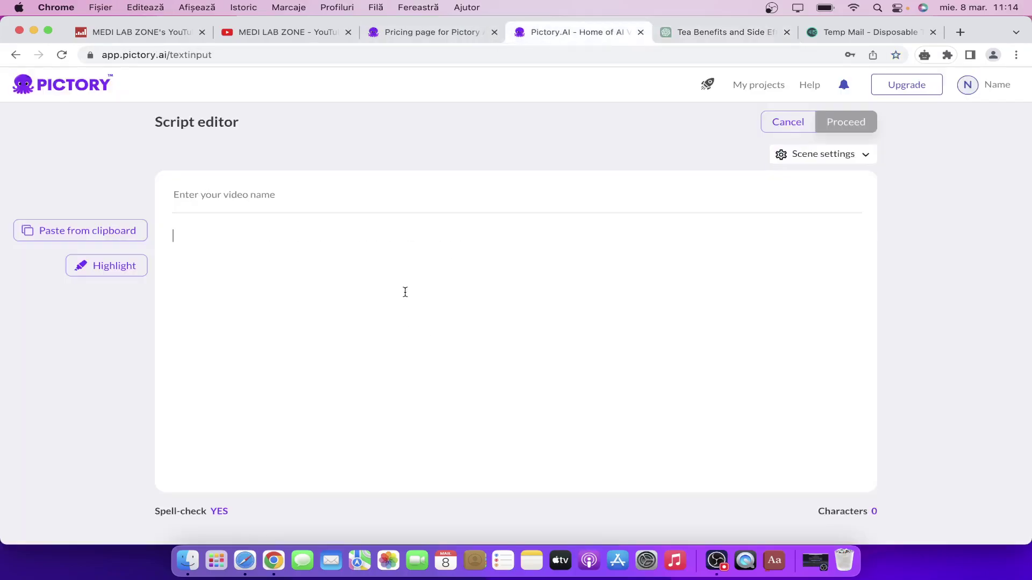
Paste the 2665-character tea script, adding blank lines after the introduction and before the Conclusion.
key("super+v")
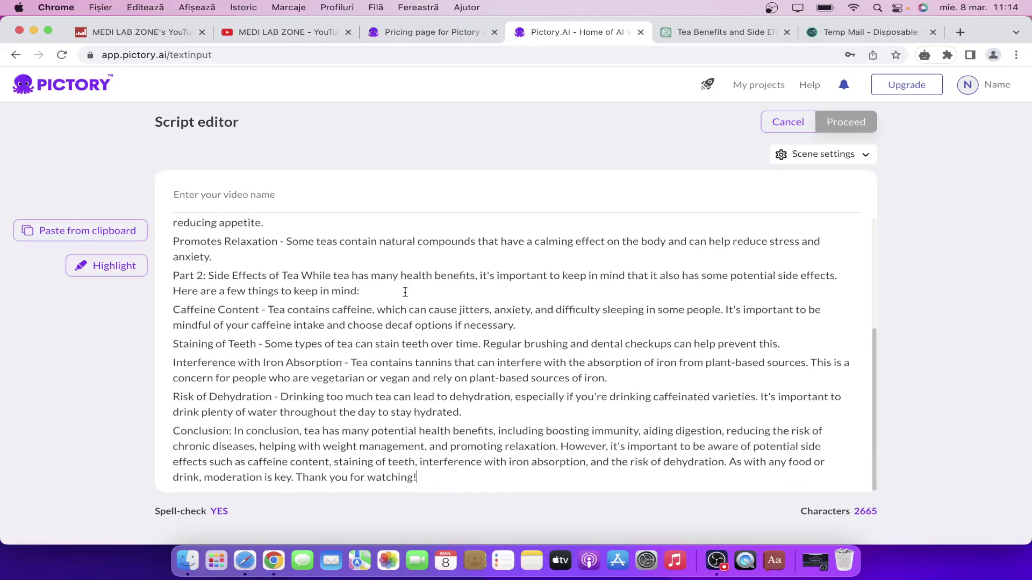
scroll(405, 292, "up", 2)
scroll(405, 292, "up", 5)
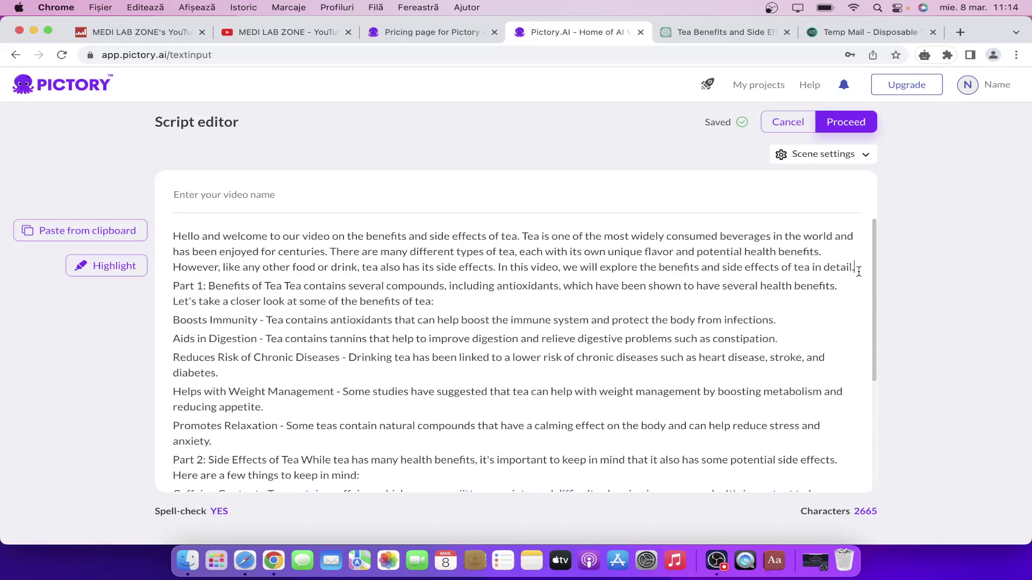
key("Return")
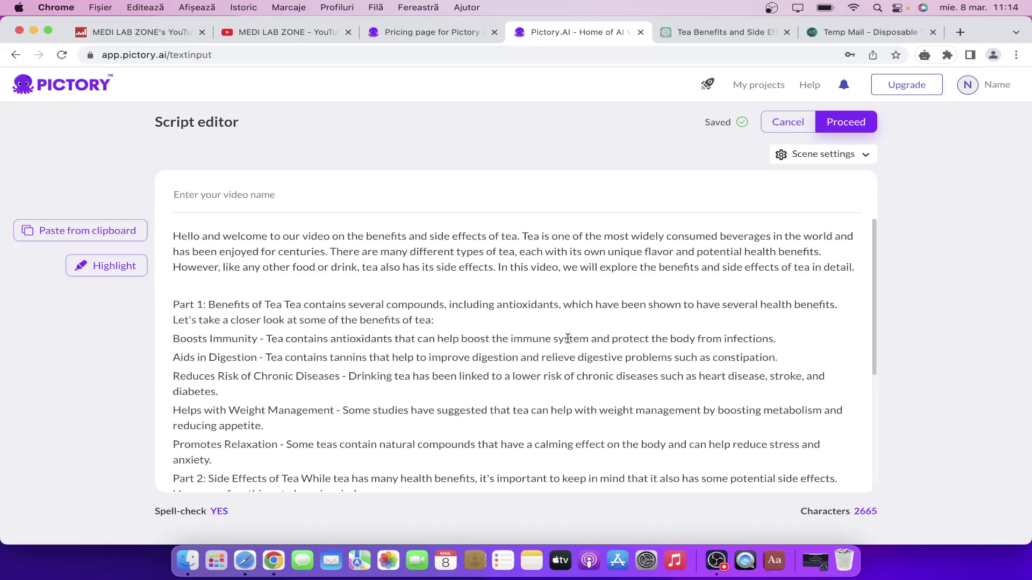
scroll(475, 353, "down", 2)
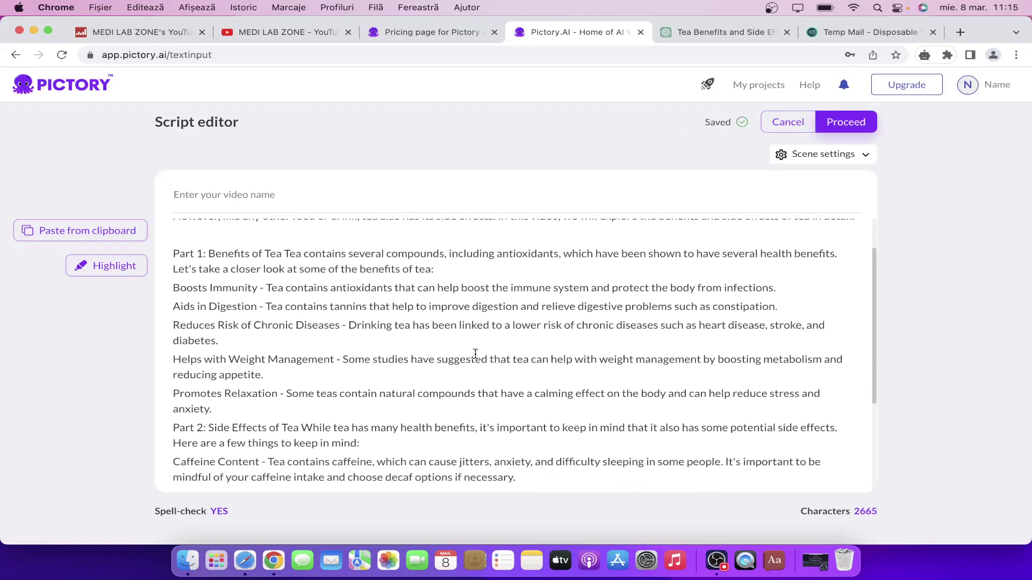
scroll(354, 354, "down", 6)
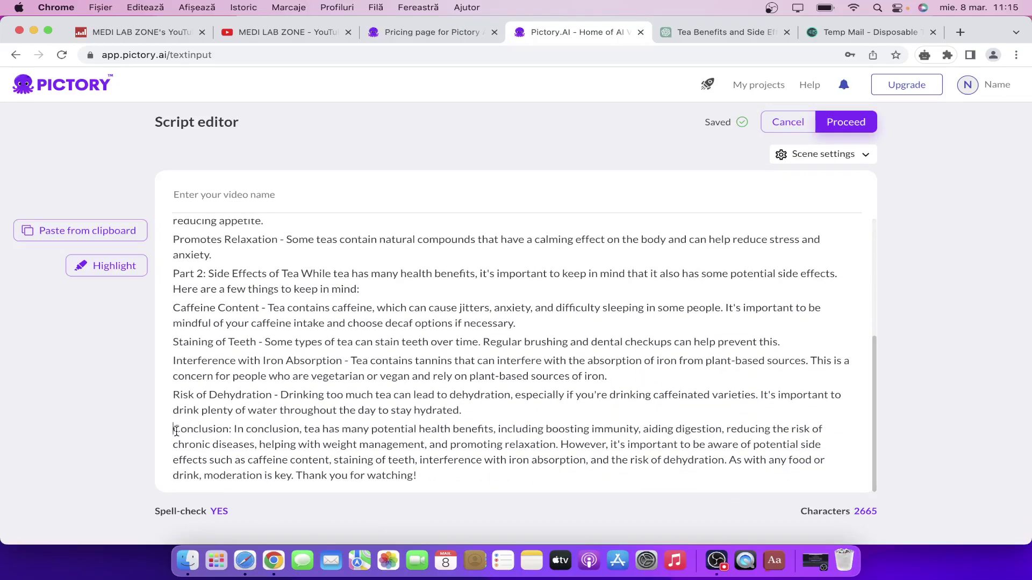
key("Return")
scroll(257, 370, "up", 8)
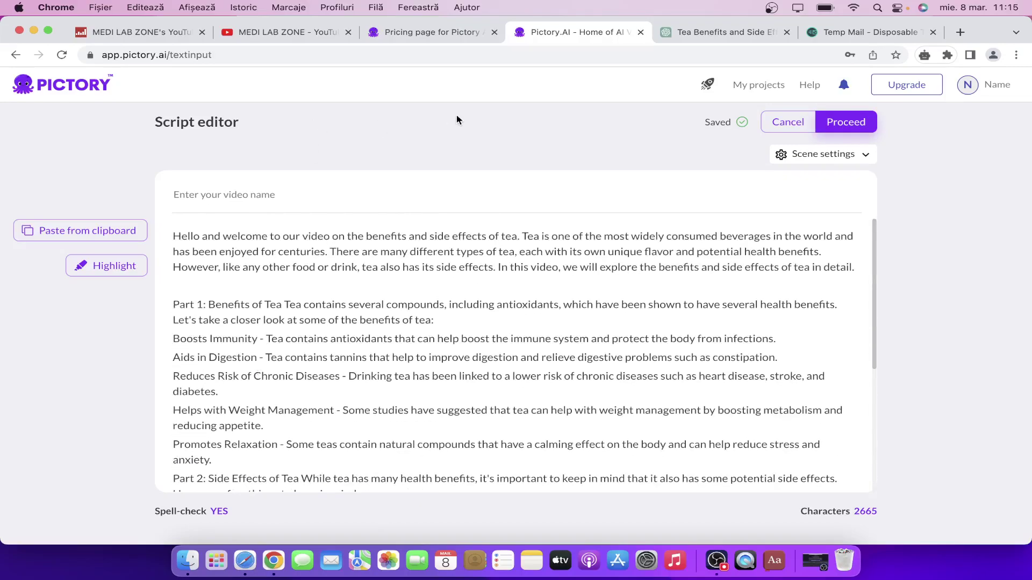
Name the video 'tea benefits and side effects' with the topic text copied from ChatGPT.
left_click(671, 32)
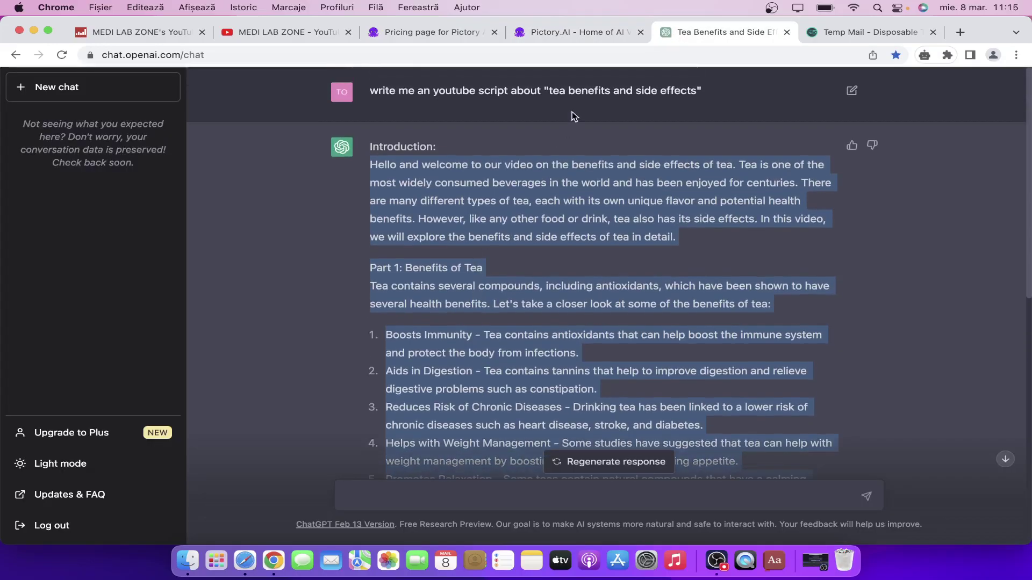
left_click_drag(551, 91, 700, 96)
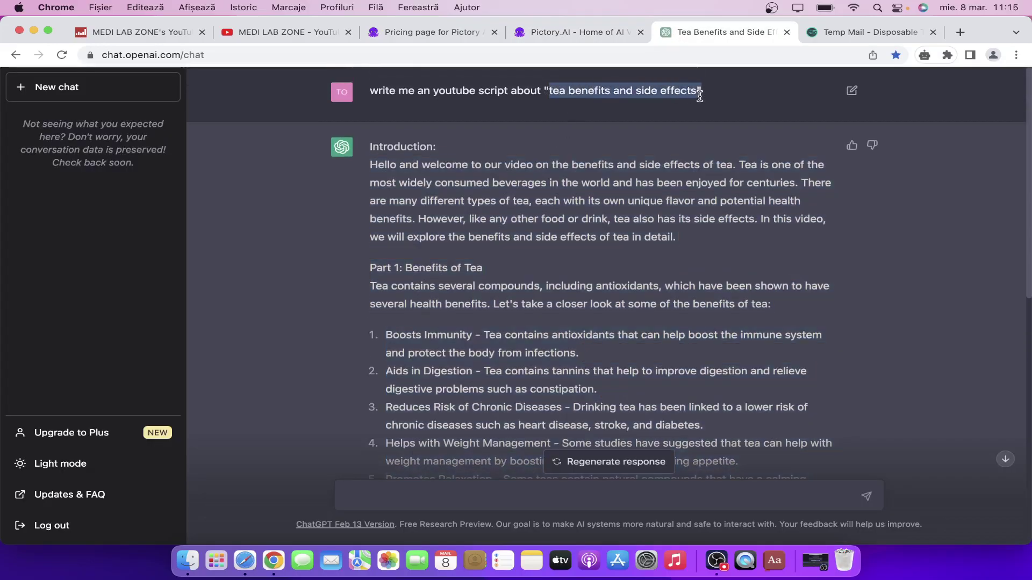
key("super+c")
left_click(590, 34)
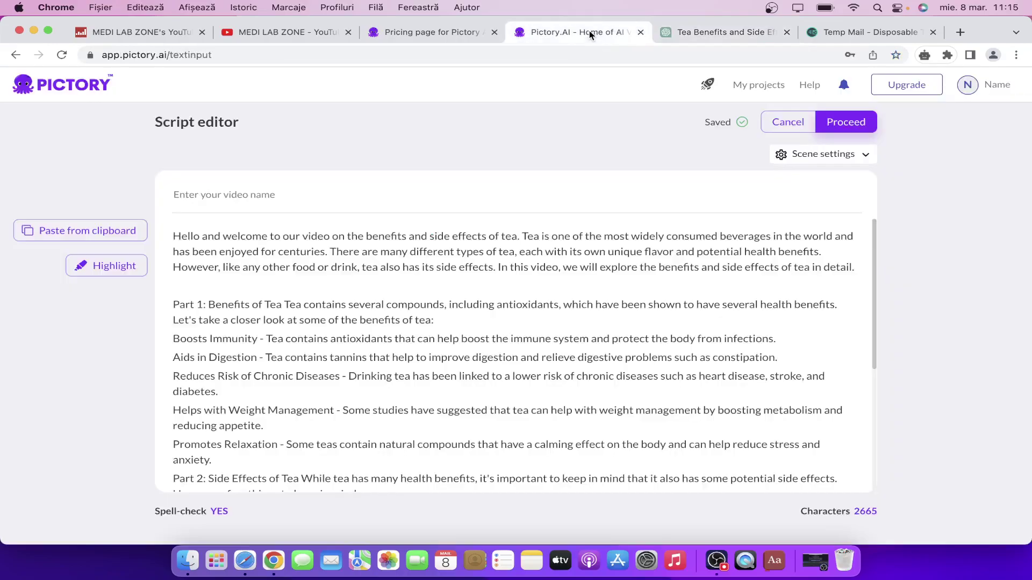
key("super+v")
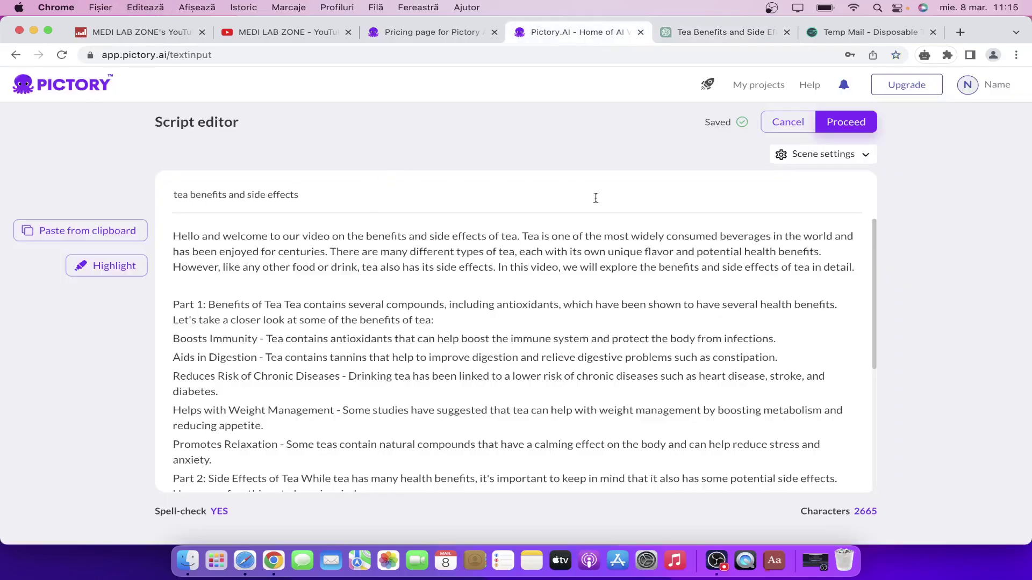
left_click(846, 127)
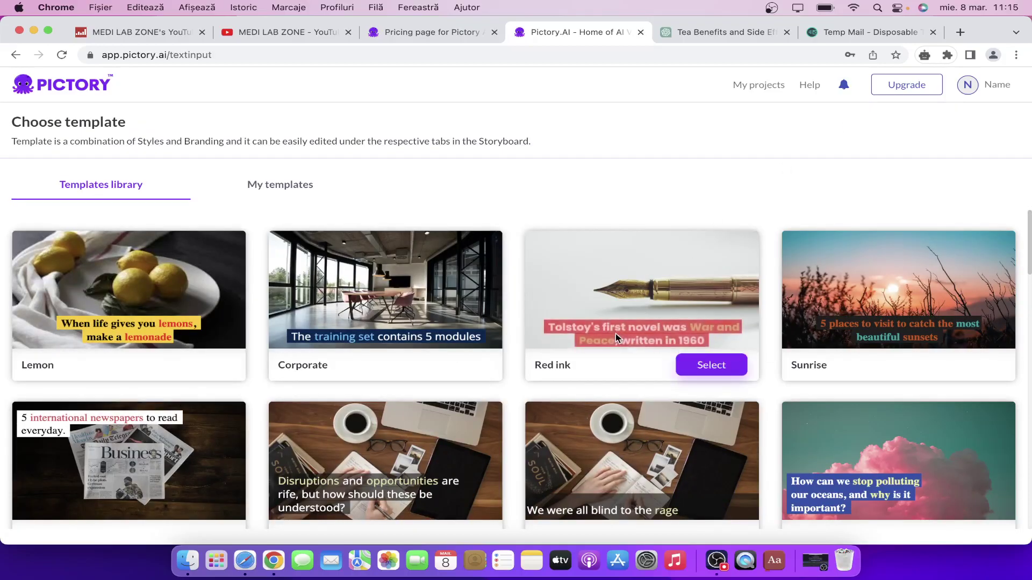
Browse the template library, glance at the YouTube channel's videos, then choose Subtitle Yellow.
scroll(587, 379, "down", 5)
scroll(587, 378, "down", 5)
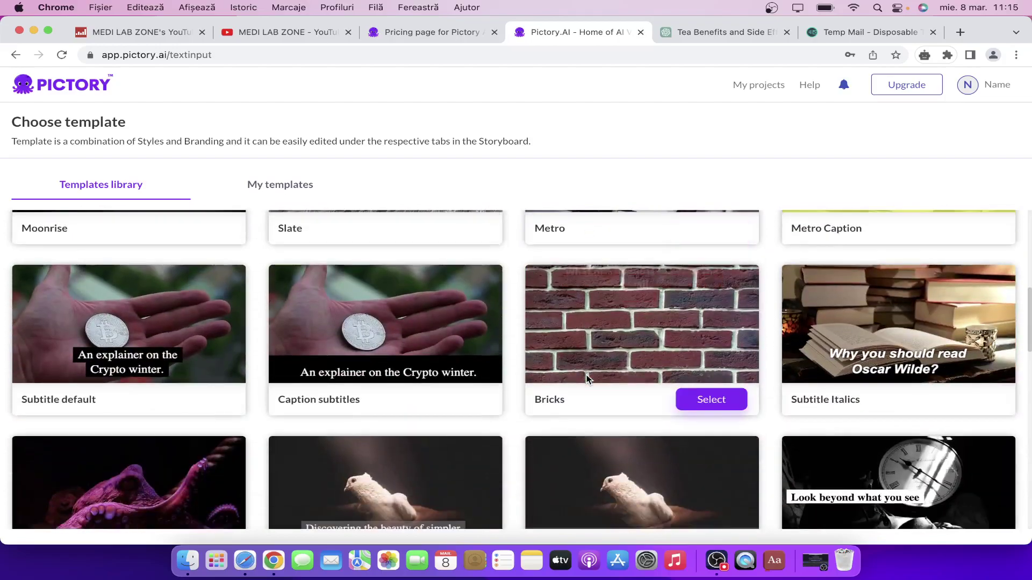
scroll(587, 379, "down", 2)
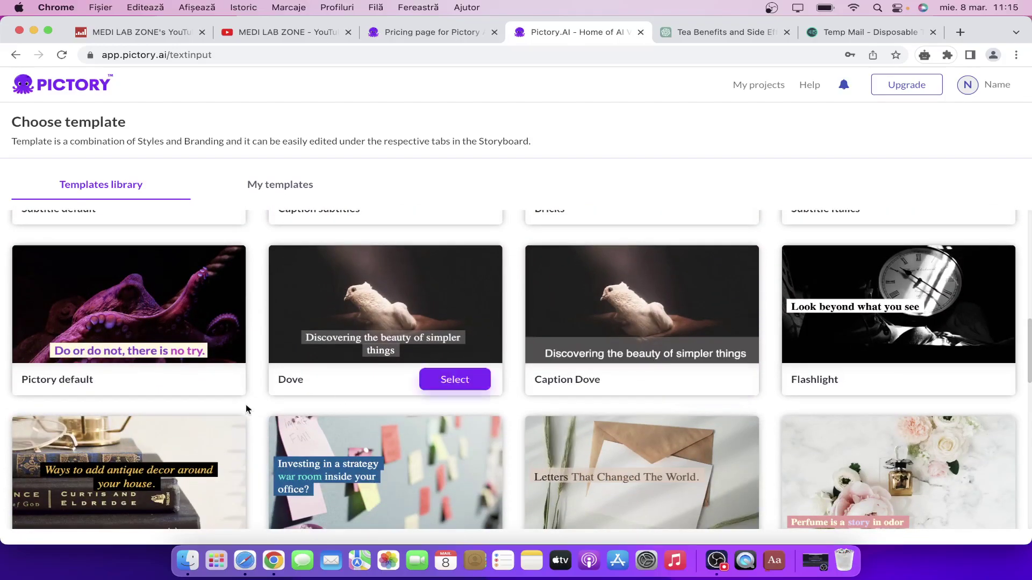
scroll(260, 359, "down", 4)
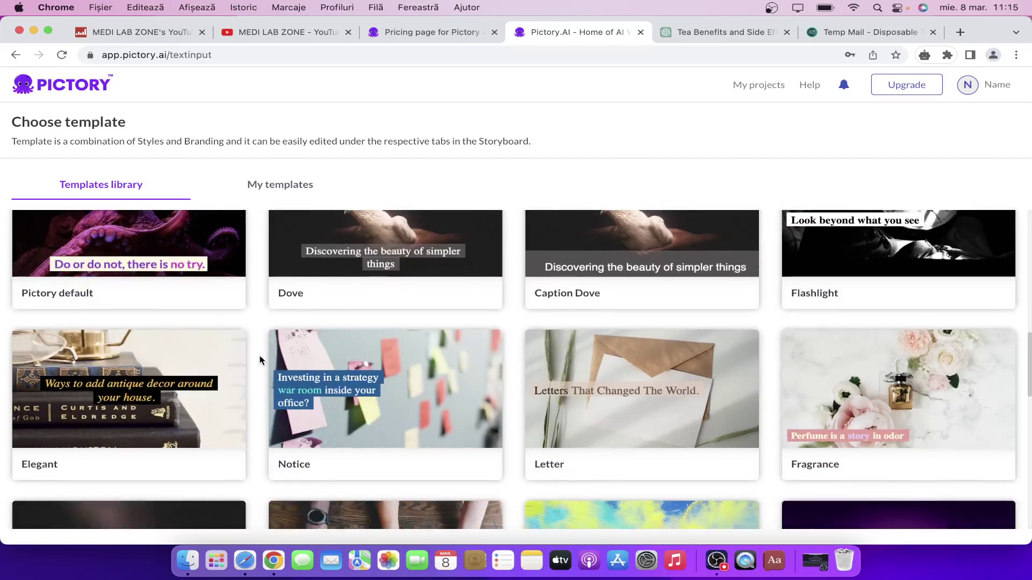
scroll(260, 359, "down", 4)
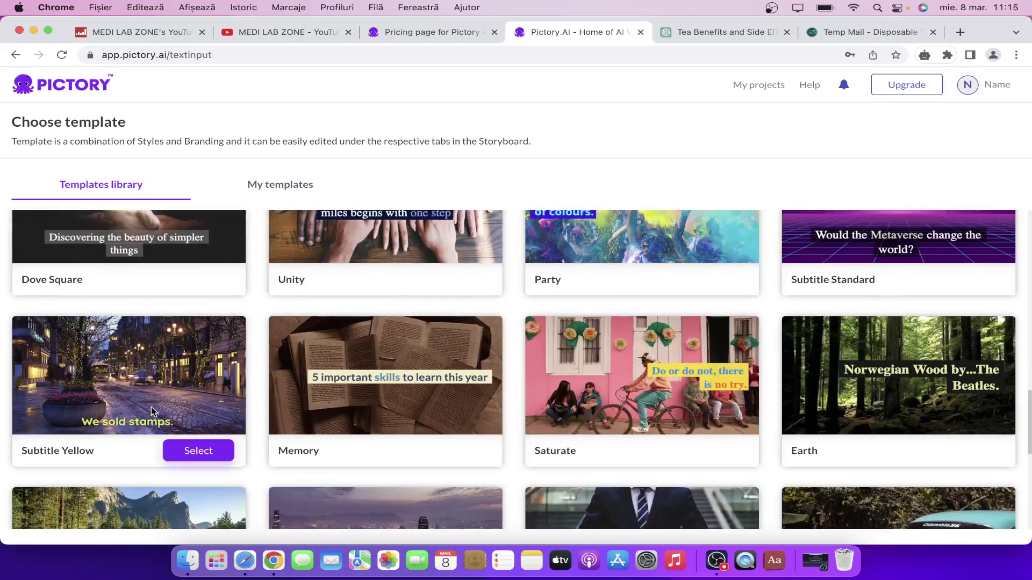
scroll(151, 407, "down", 1)
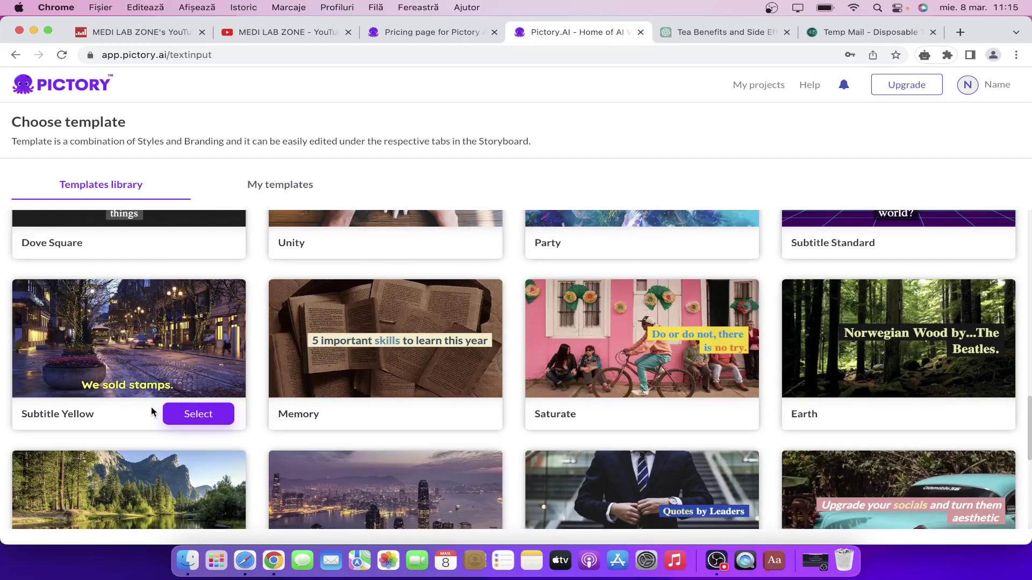
left_click(288, 35)
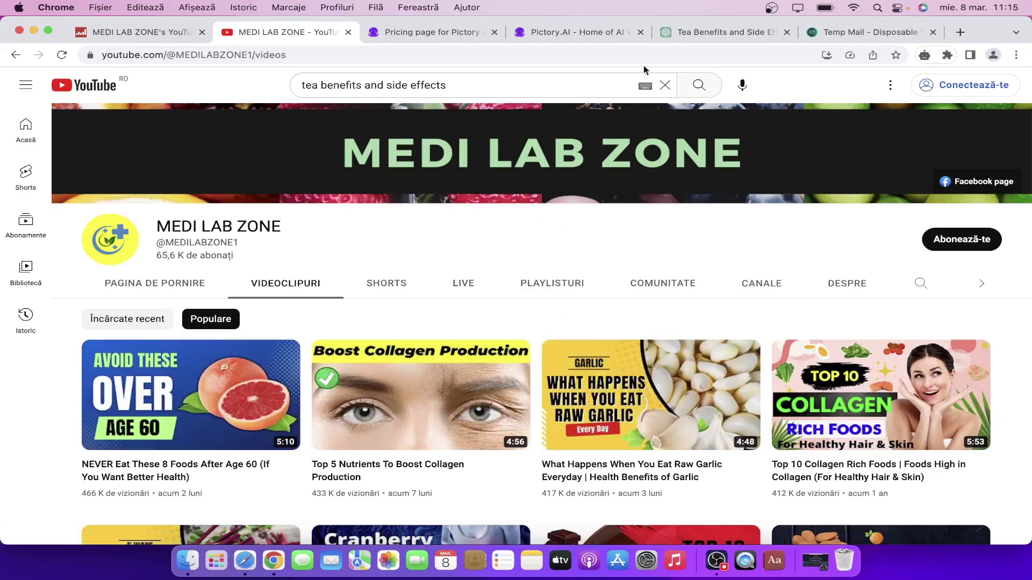
left_click(593, 30)
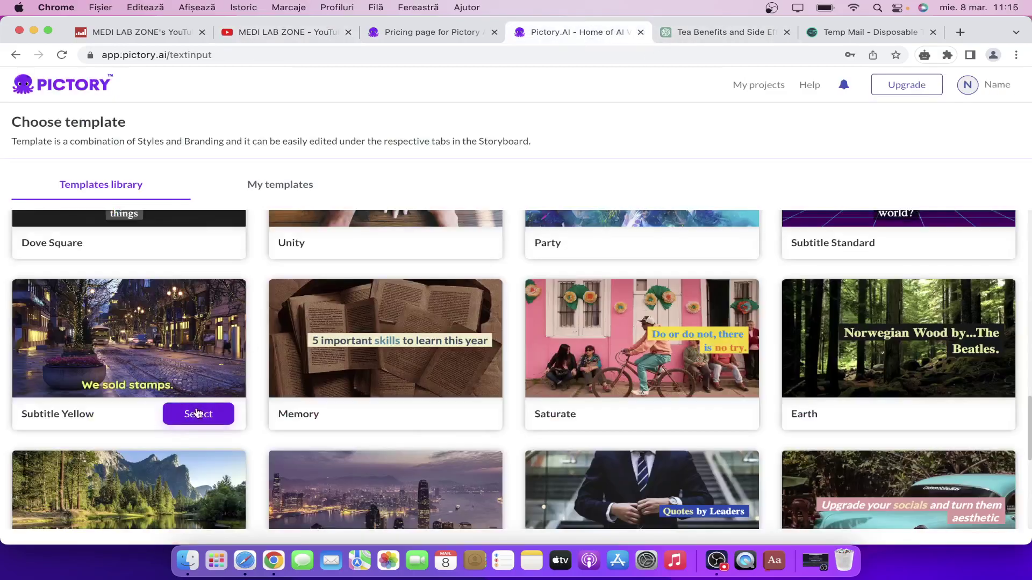
left_click(198, 414)
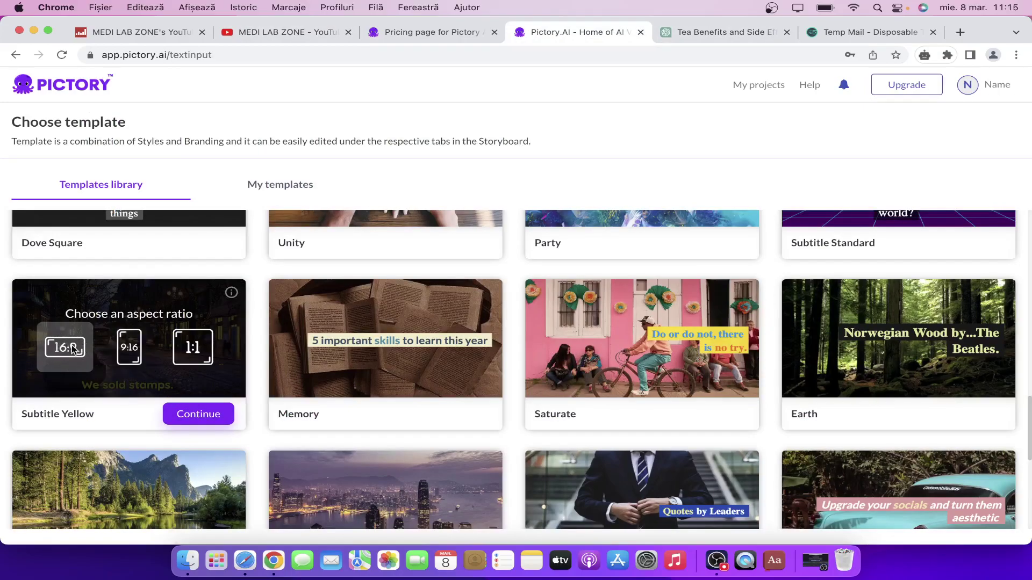
Pick the 16:9 landscape format for the Subtitle Yellow template to build the storyboard.
left_click(181, 411)
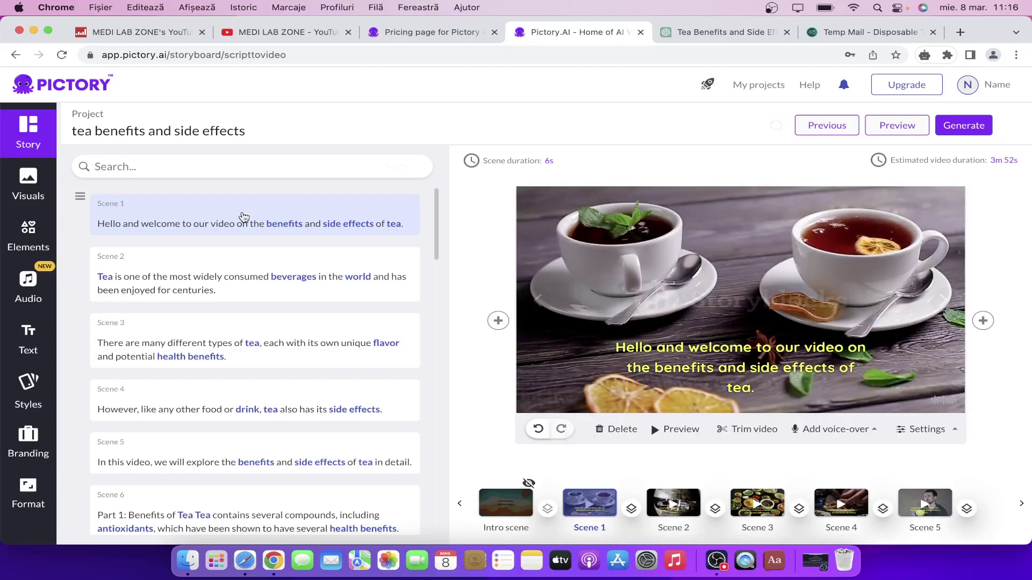
scroll(216, 299, "down", 5)
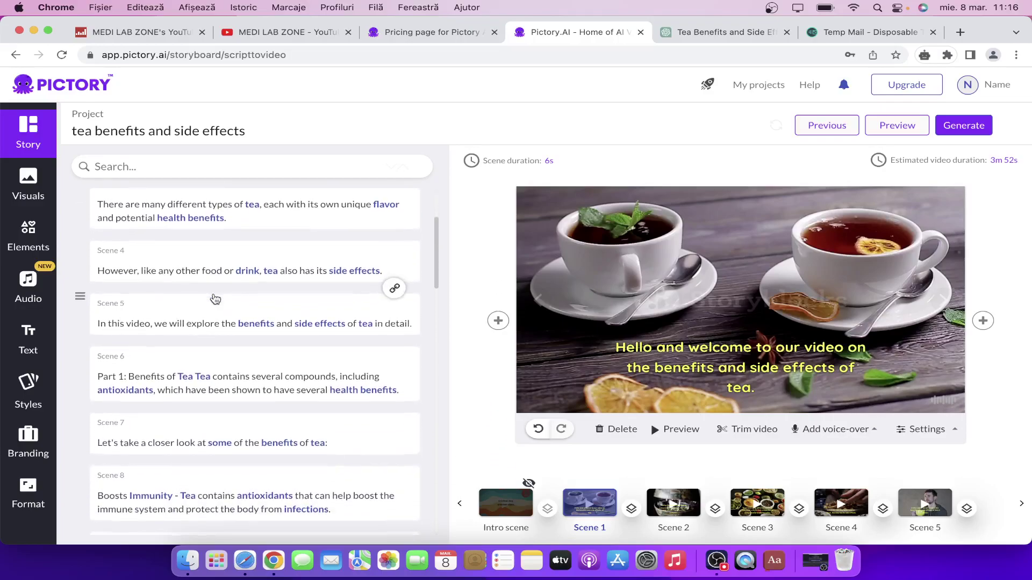
scroll(215, 296, "up", 5)
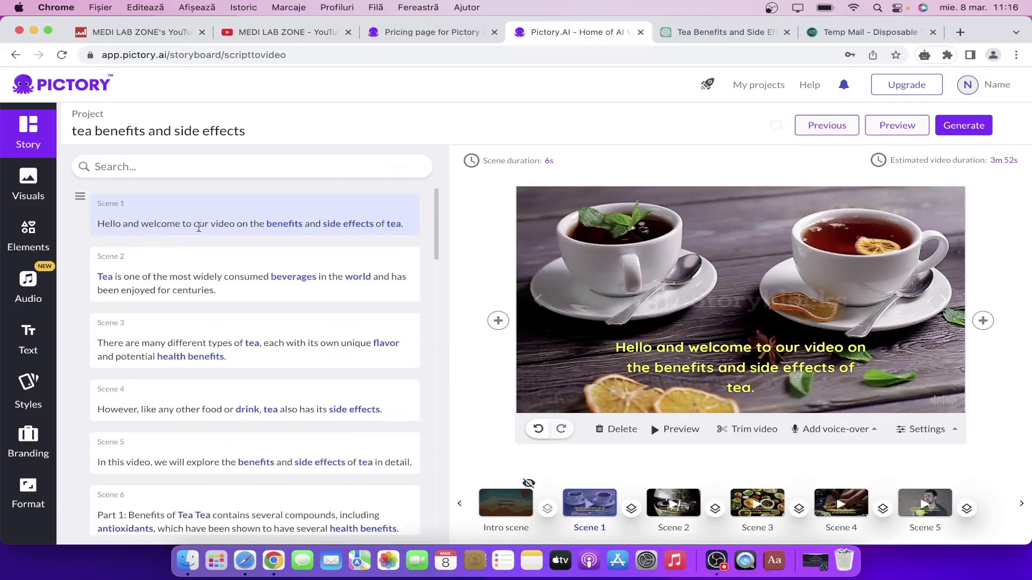
left_click(265, 288)
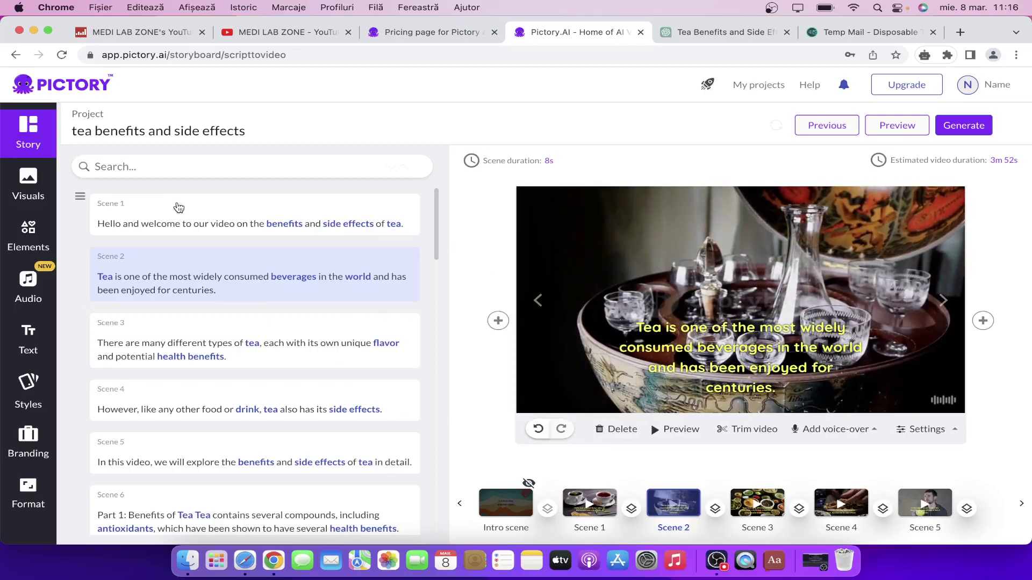
left_click(179, 208)
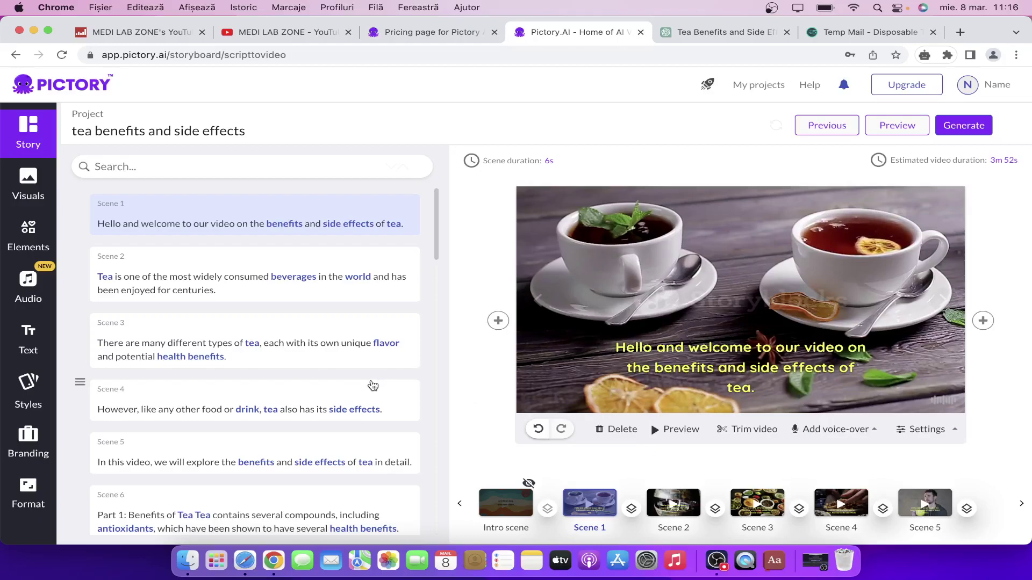
scroll(373, 386, "down", 2)
scroll(373, 385, "down", 4)
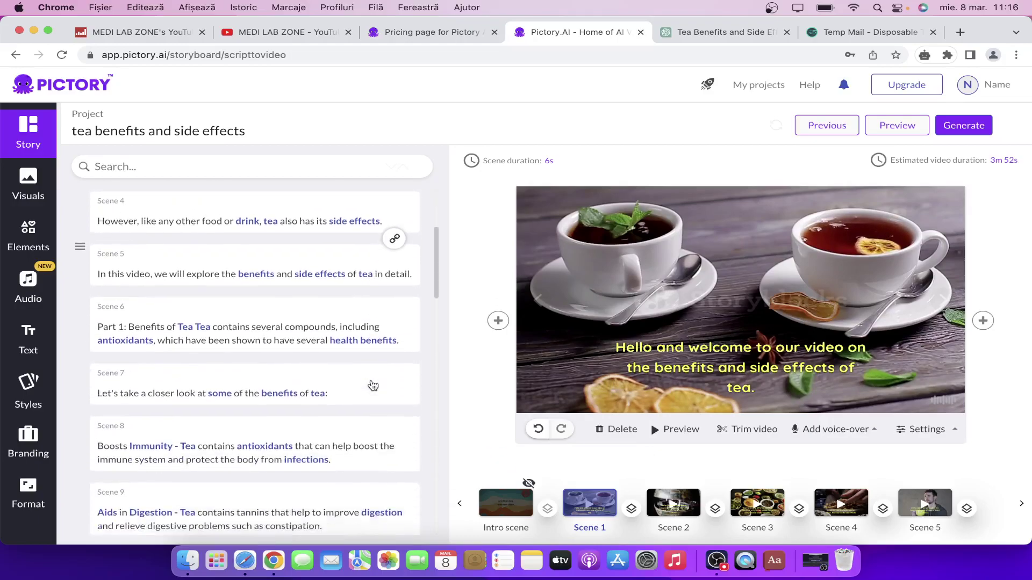
scroll(377, 376, "up", 6)
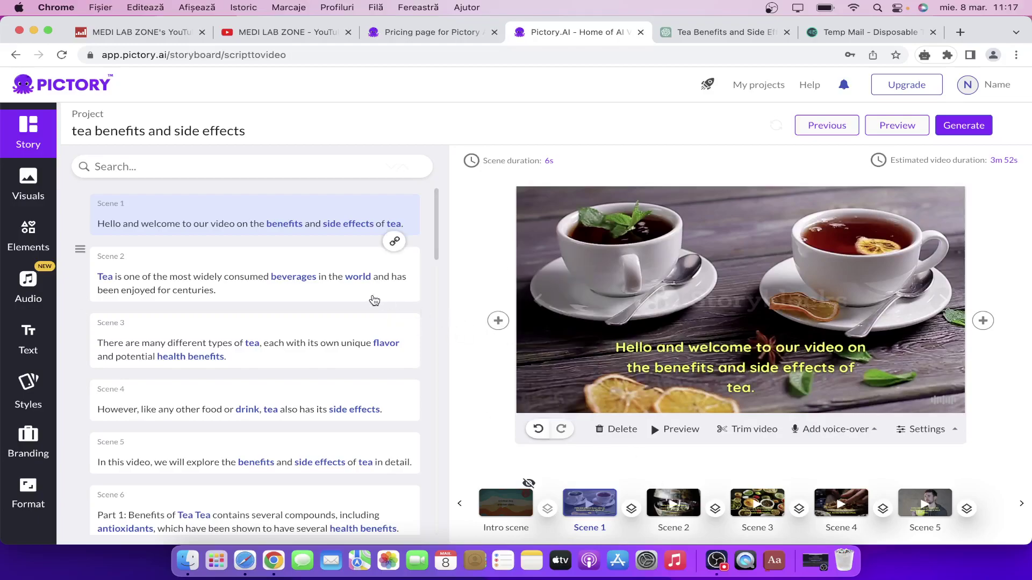
left_click(355, 290)
left_click(314, 211)
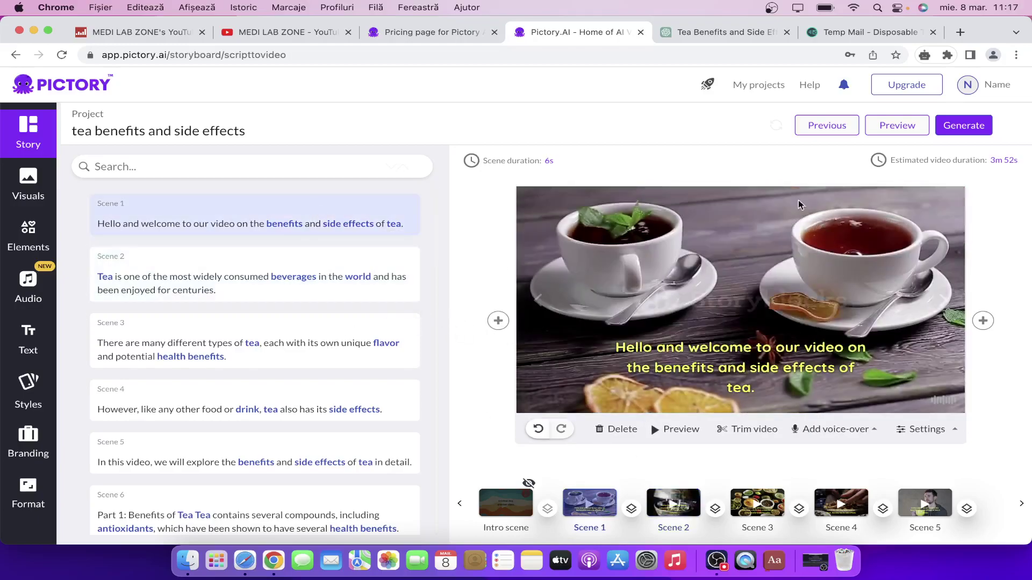
left_click(677, 433)
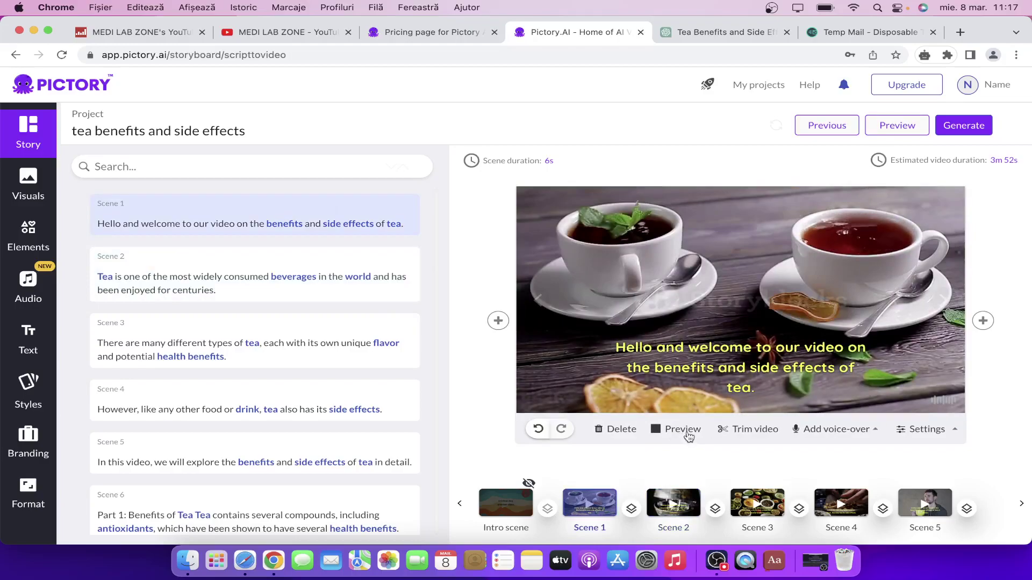
left_click(686, 433)
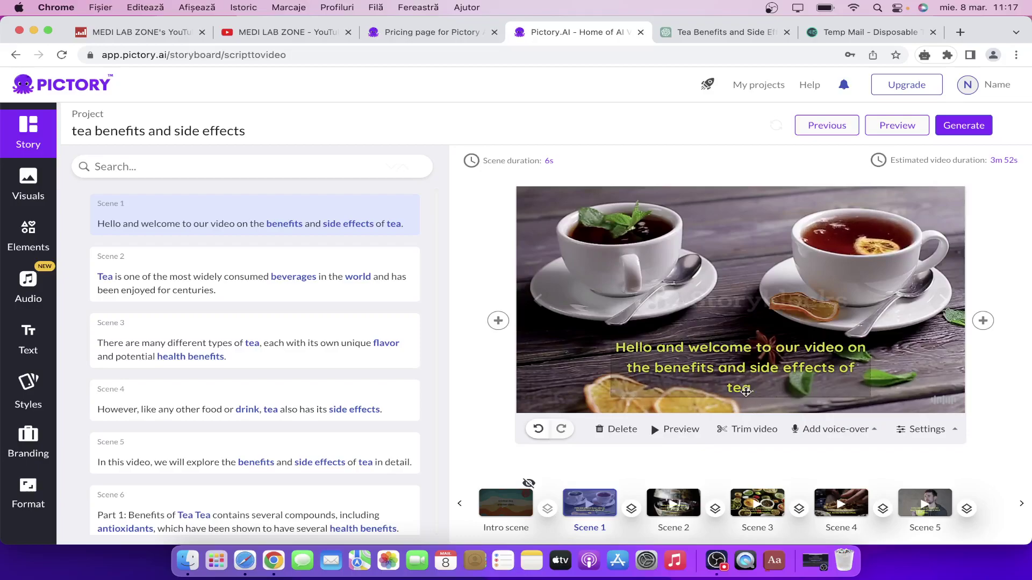
left_click(754, 372)
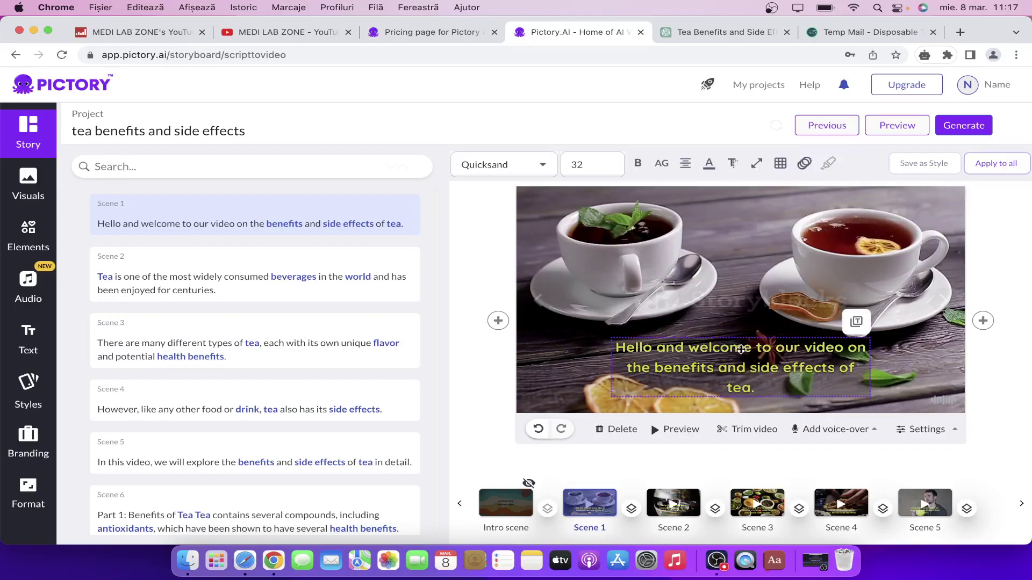
left_click(699, 290)
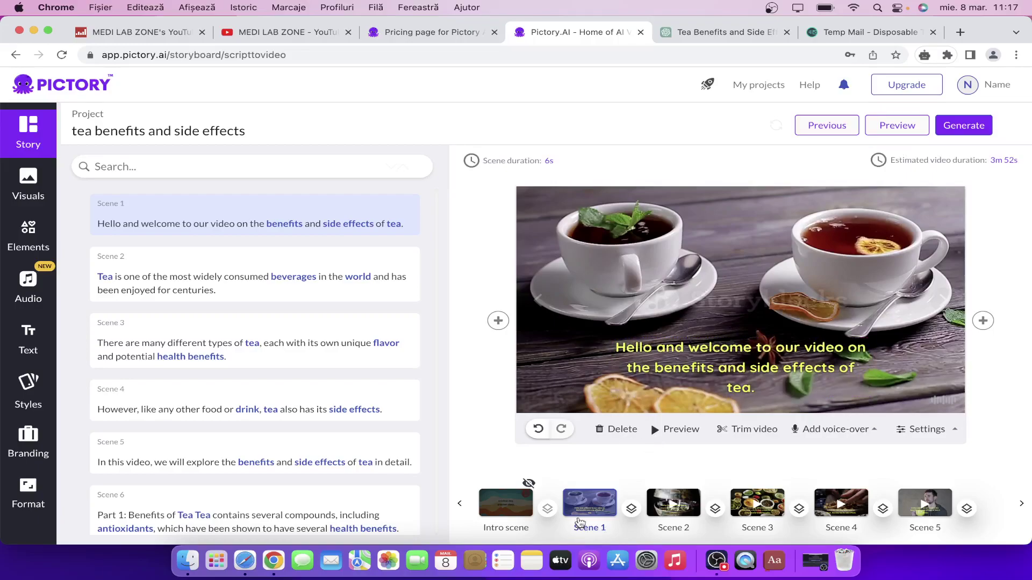
scroll(248, 286, "down", 5)
scroll(249, 290, "down", 5)
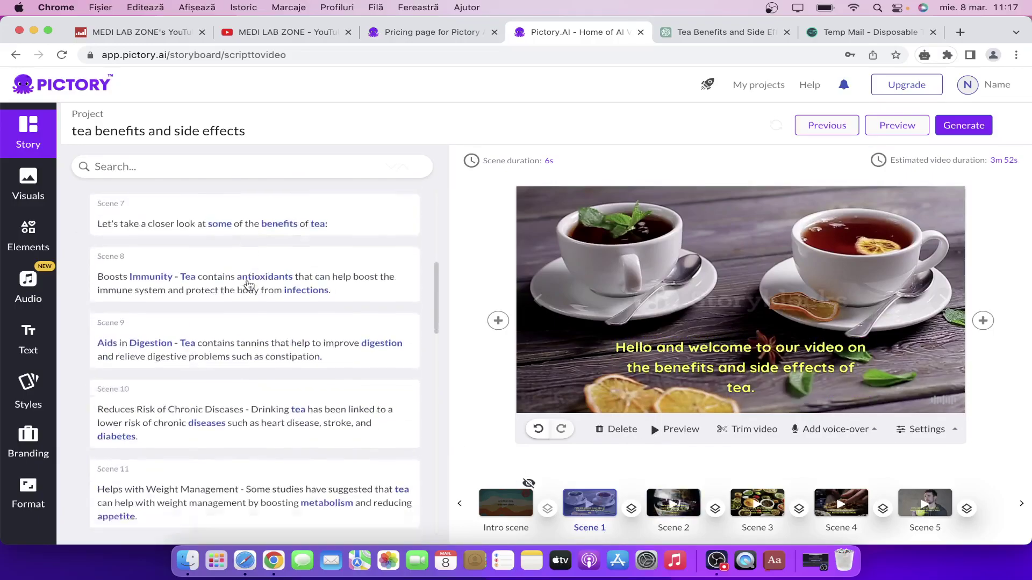
left_click(278, 313)
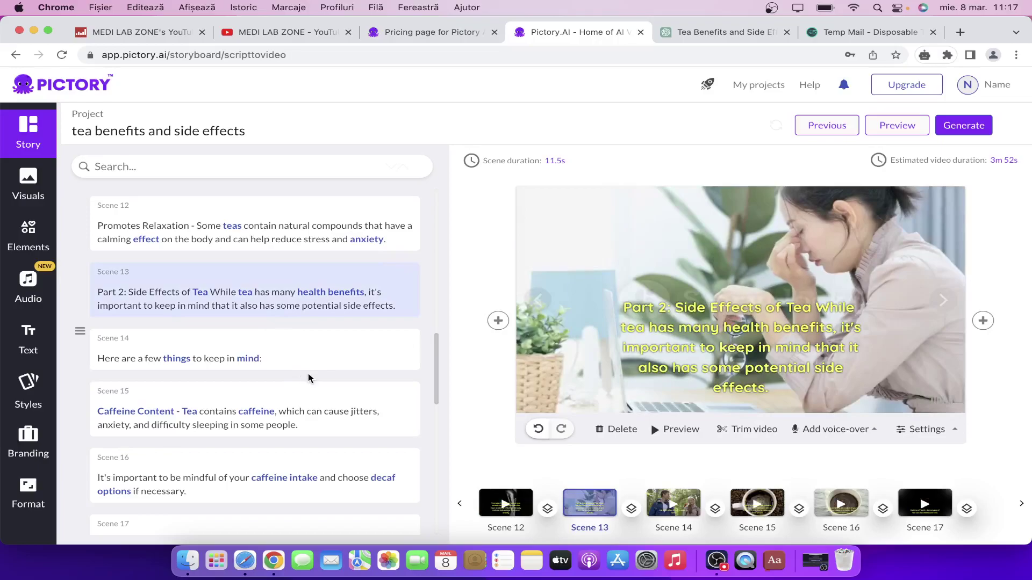
left_click(310, 359)
left_click(312, 425)
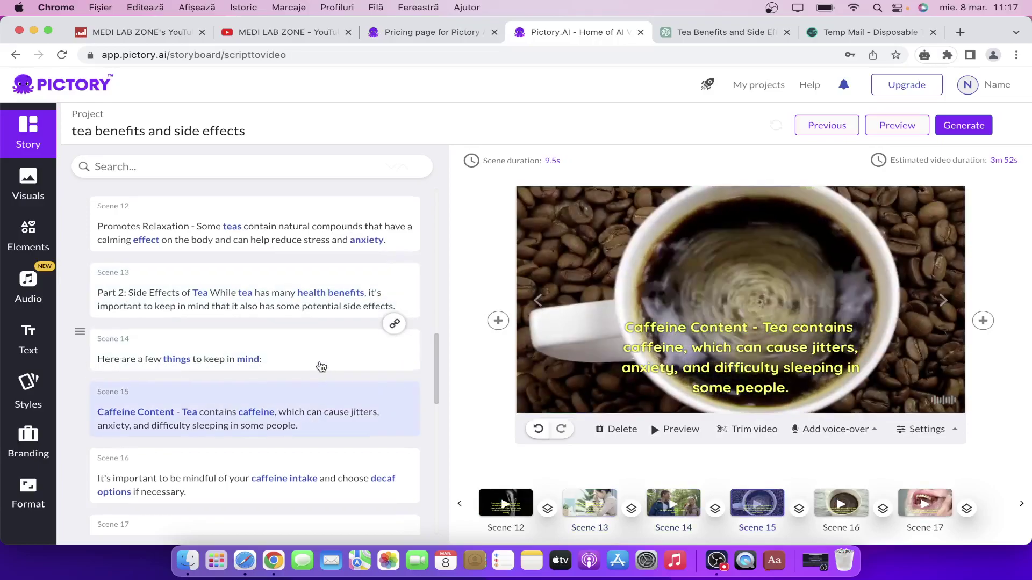
scroll(322, 367, "up", 10)
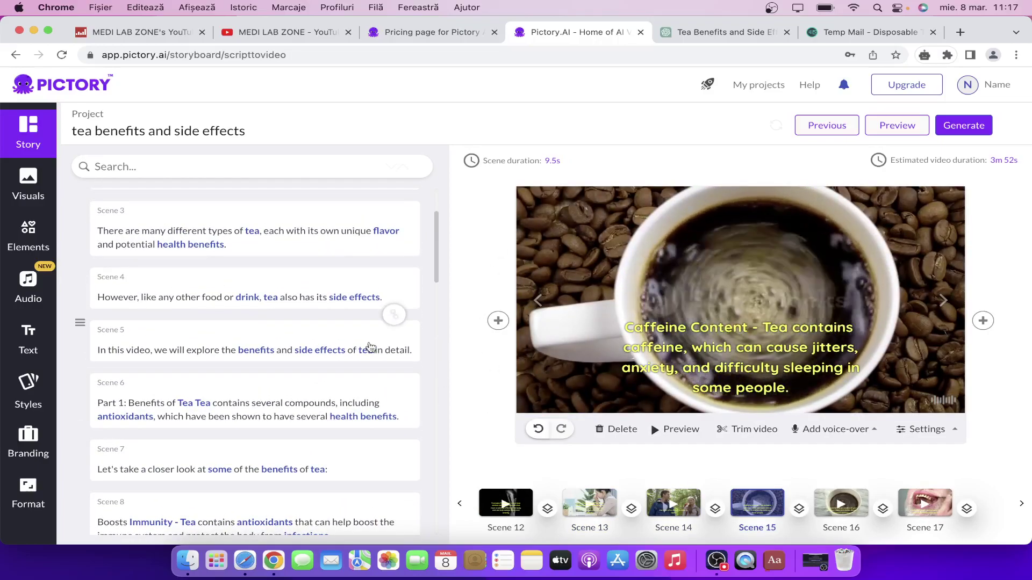
scroll(365, 347, "up", 2)
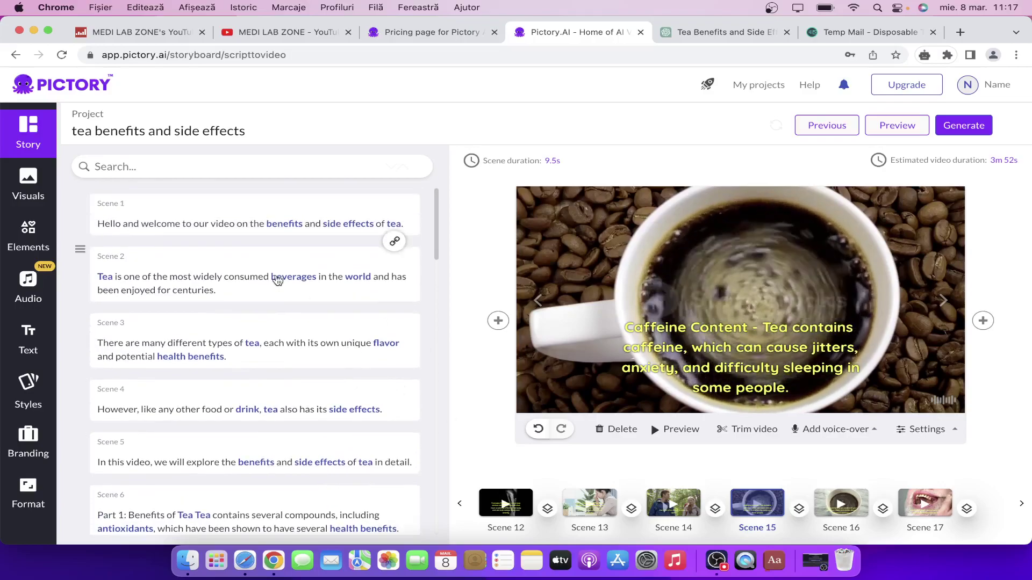
Open the Visuals library and bring Scene 1 into view in the scene strip.
left_click(37, 187)
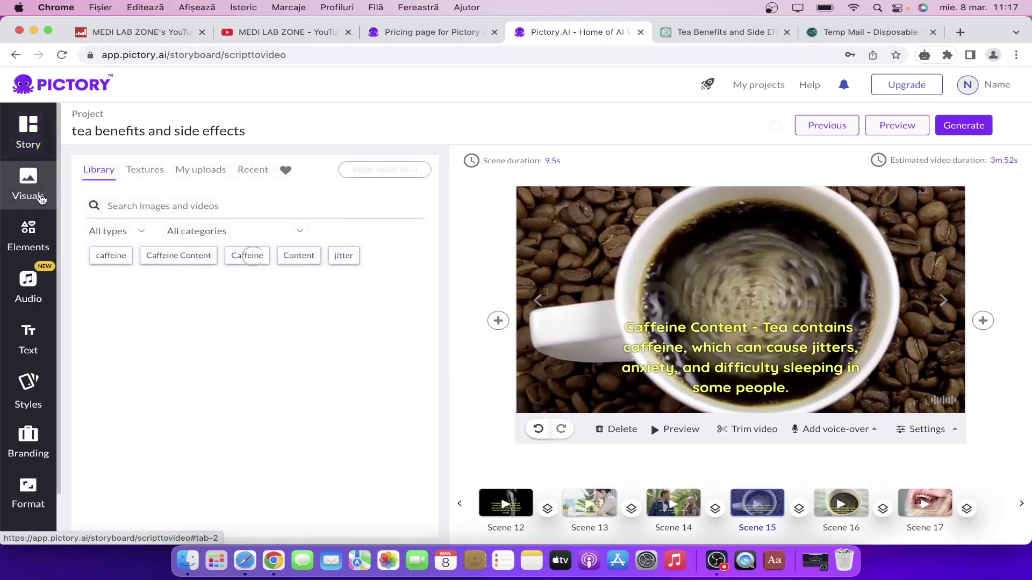
left_click(605, 507)
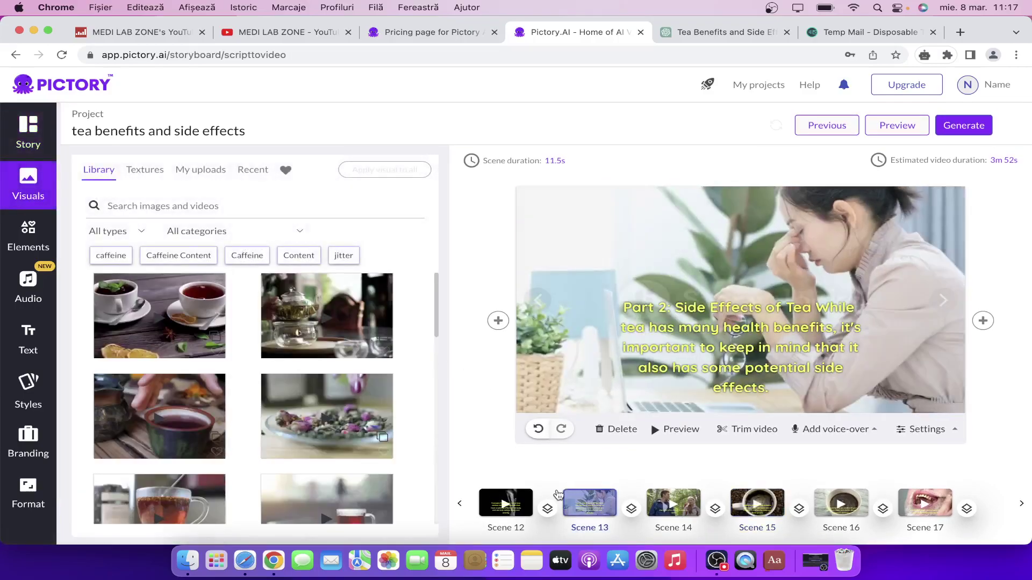
left_click(460, 504)
left_click(461, 507)
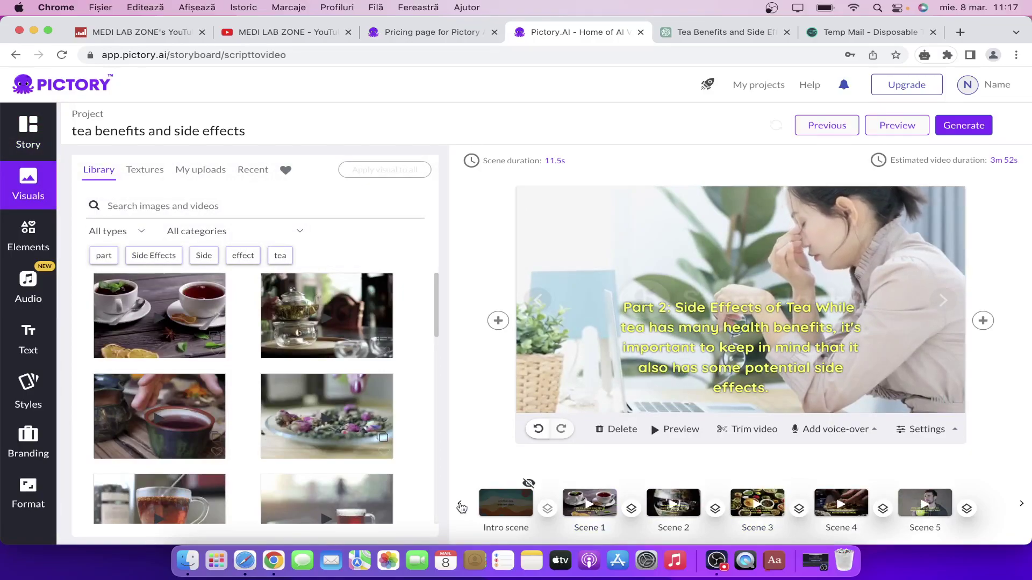
left_click(590, 503)
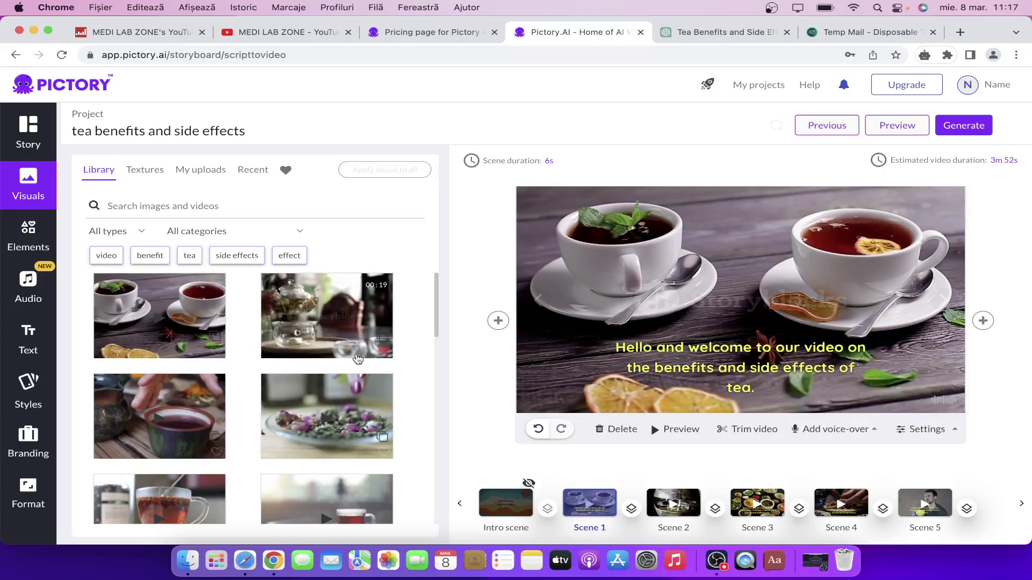
Filter stock results by 'tea' and apply the glass teapot clip to Scene 1.
left_click(185, 259)
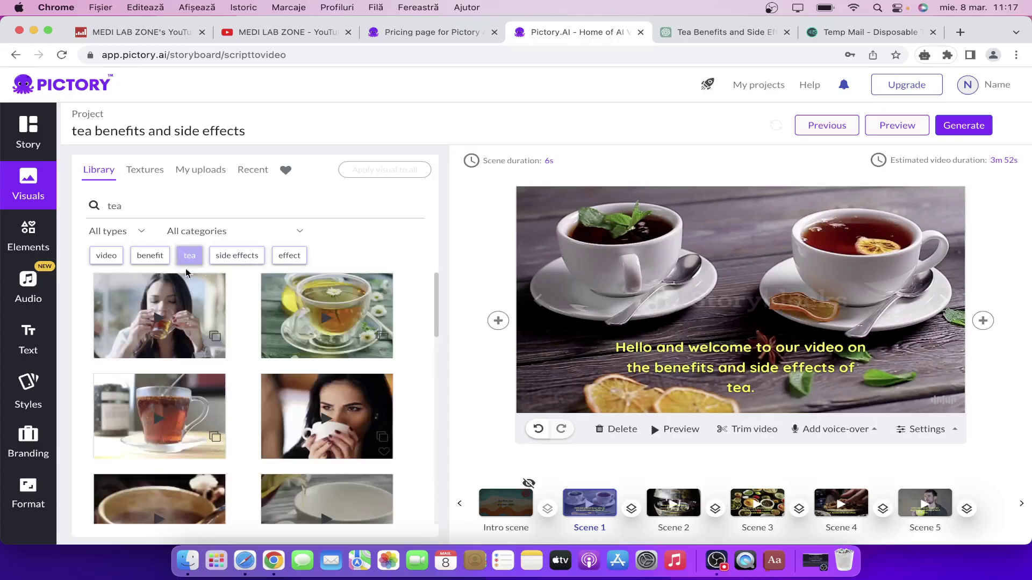
scroll(239, 354, "down", 5)
scroll(239, 355, "down", 5)
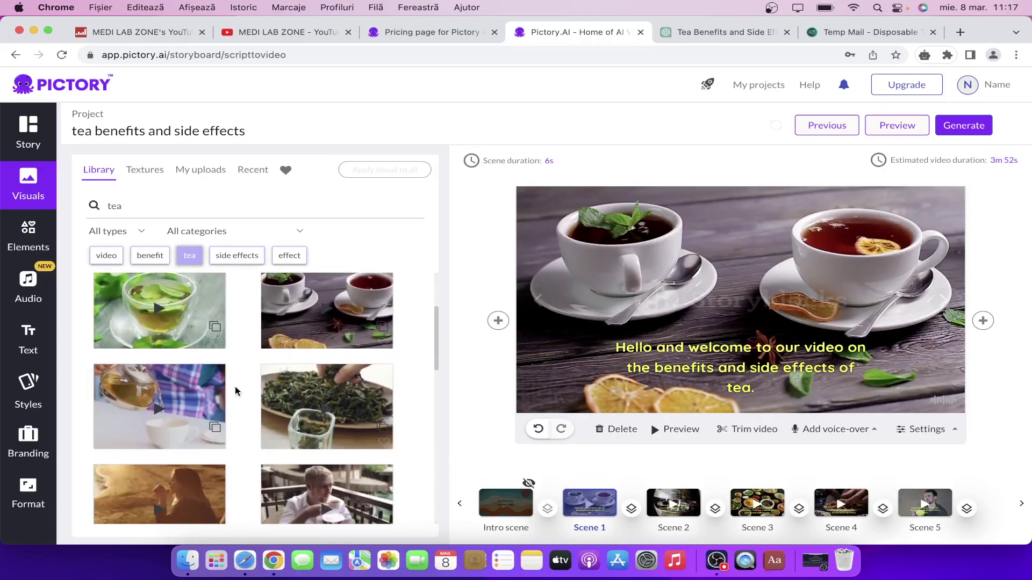
scroll(259, 415, "down", 3)
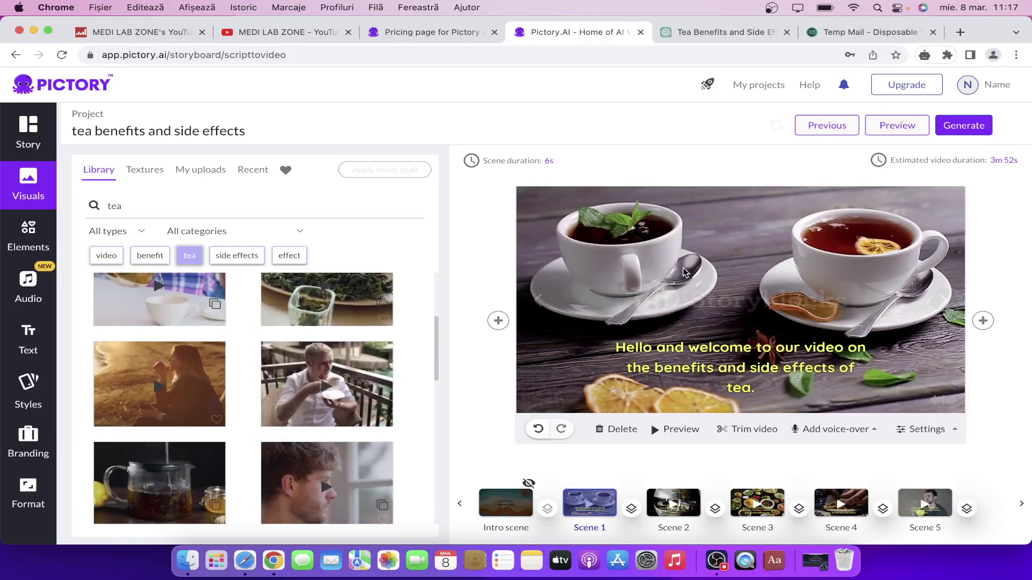
scroll(317, 376, "down", 1)
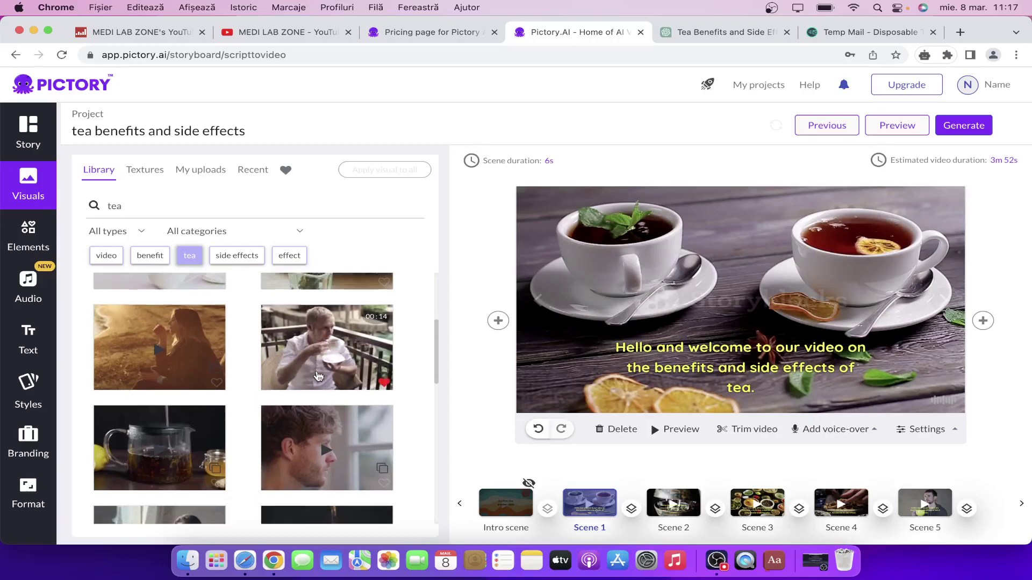
left_click(175, 421)
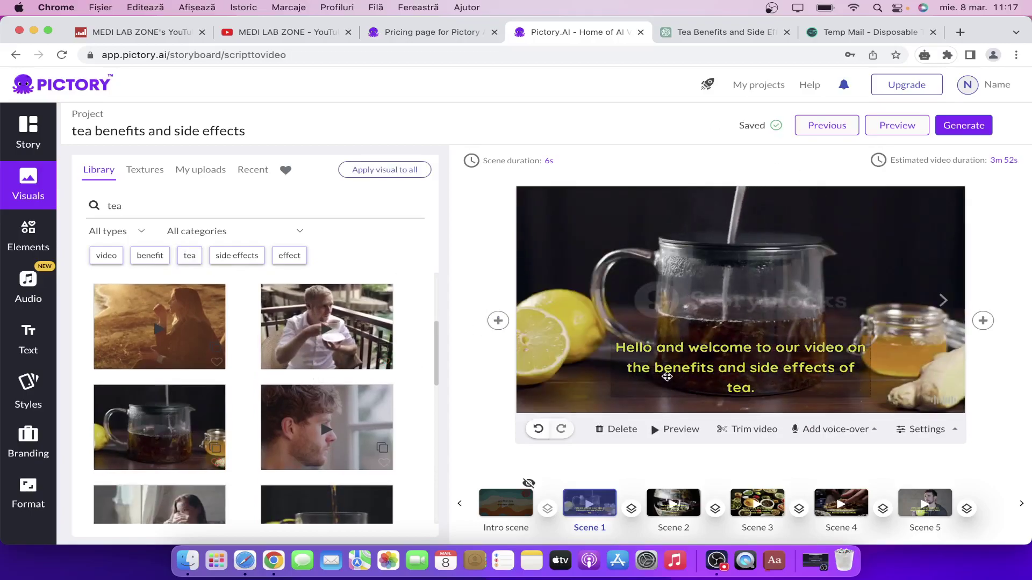
scroll(268, 420, "up", 3)
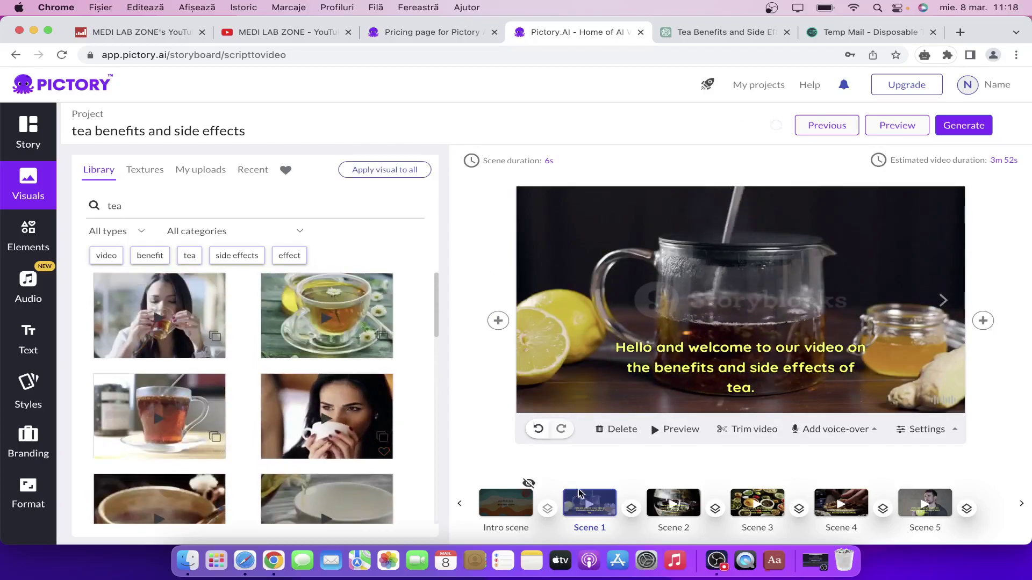
Insert a Wipe Up transition after Scene 1 and preview the scene.
left_click(632, 510)
scroll(648, 414, "down", 1)
scroll(648, 414, "down", 1)
scroll(661, 437, "up", 2)
scroll(661, 436, "up", 1)
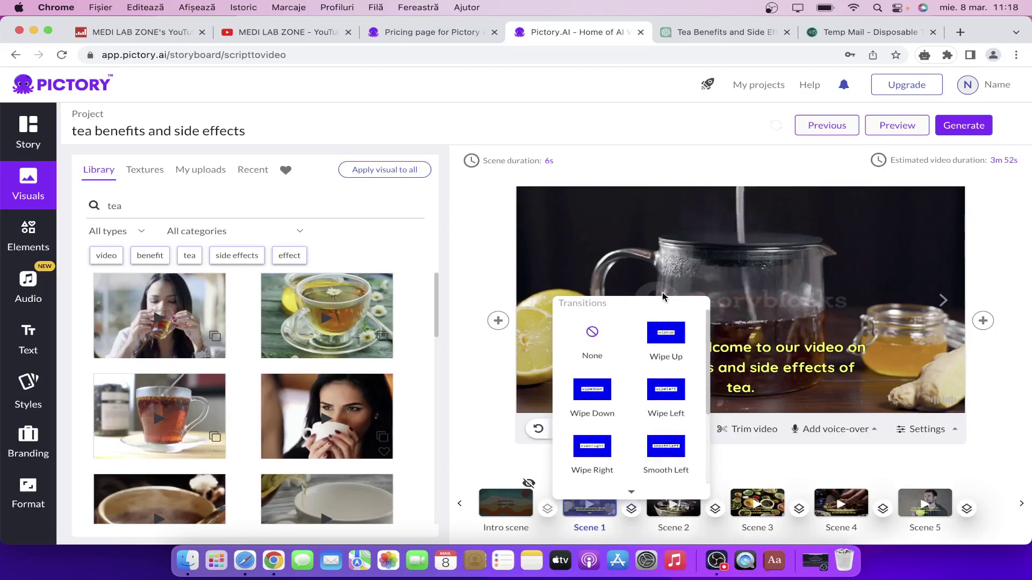
left_click(666, 339)
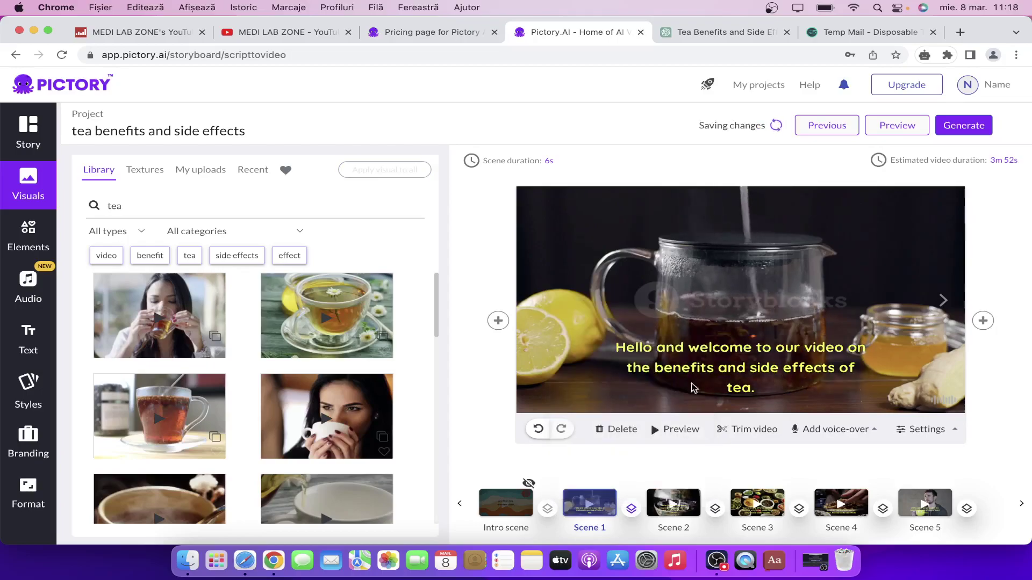
left_click(700, 426)
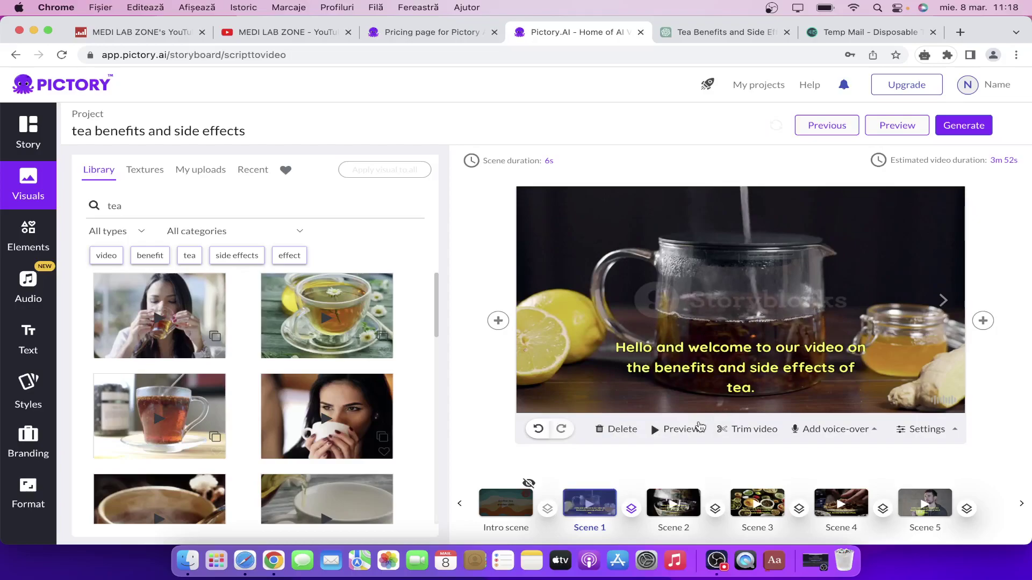
Open Elements and scroll through the Stickers tab.
left_click(30, 257)
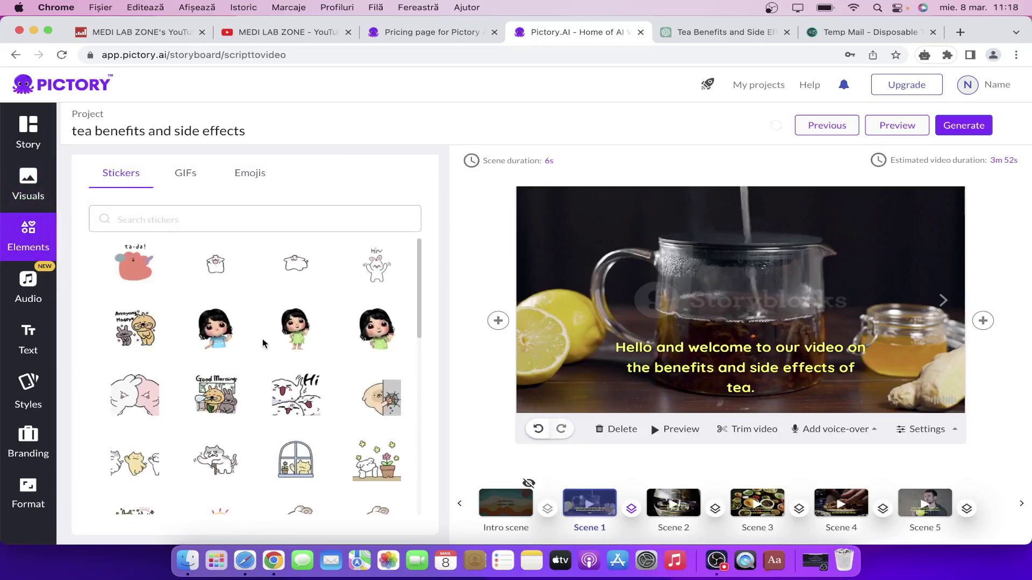
scroll(263, 340, "down", 2)
scroll(262, 342, "down", 2)
scroll(263, 343, "up", 4)
Open Audio's Voice-over tab and scroll the AI voices down to English (New Zealand).
left_click(31, 290)
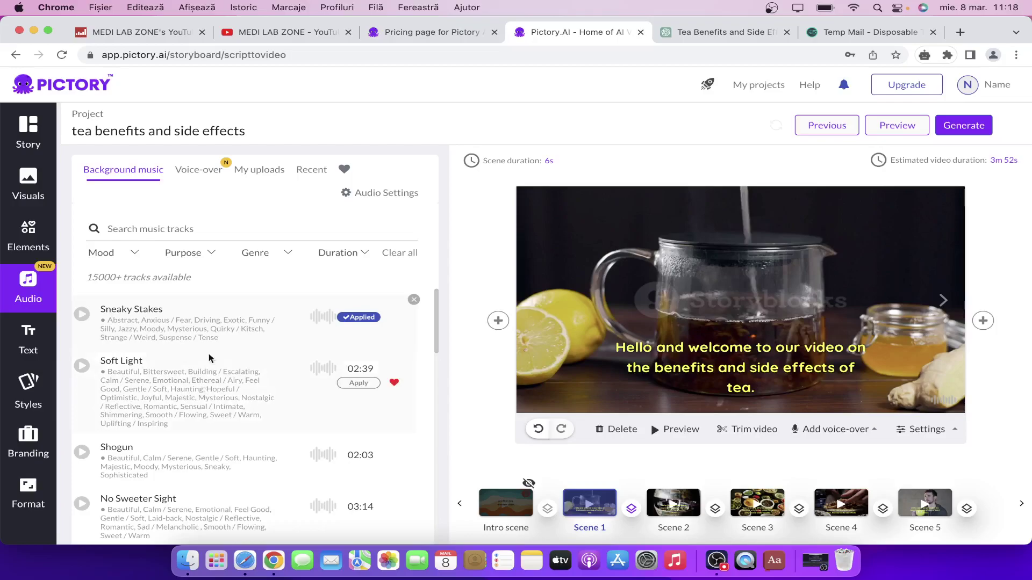
left_click(209, 170)
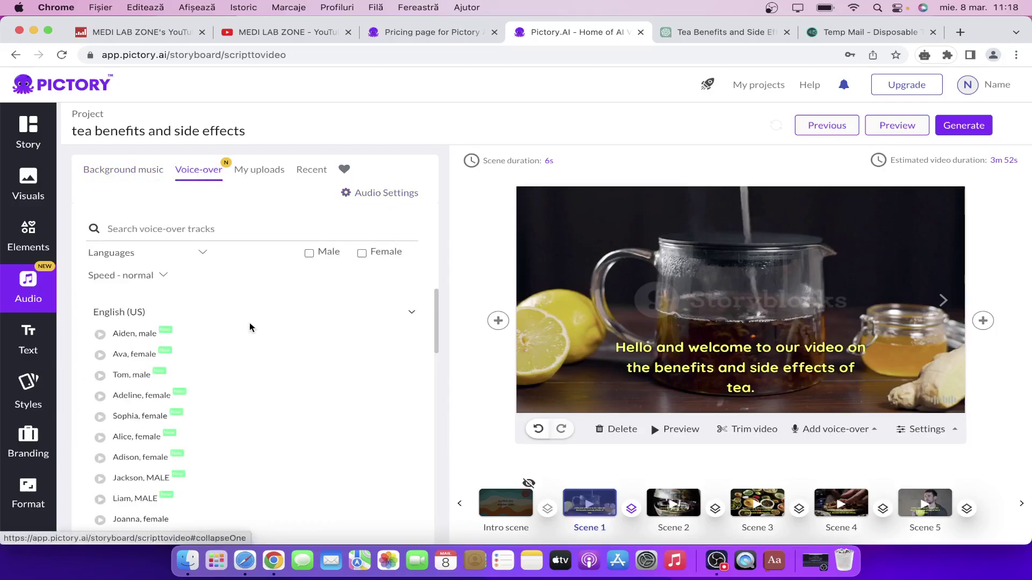
mouse_move(309, 381)
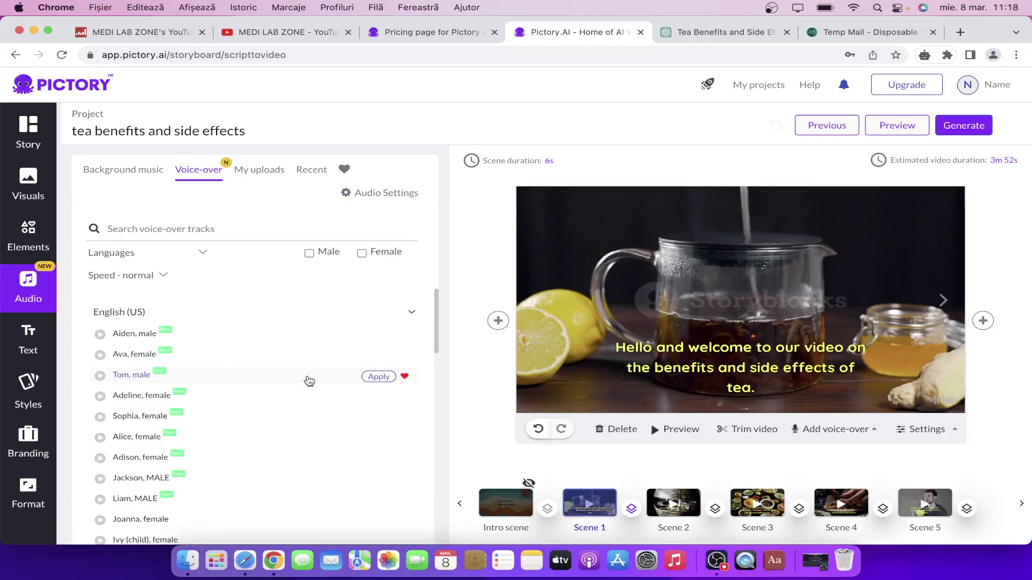
scroll(309, 381, "down", 10)
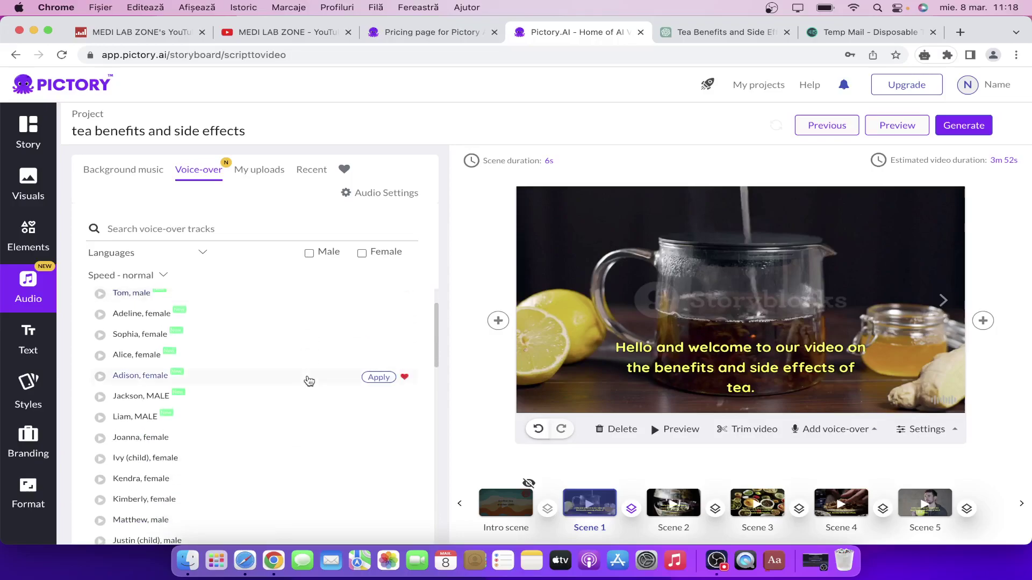
scroll(309, 381, "down", 12)
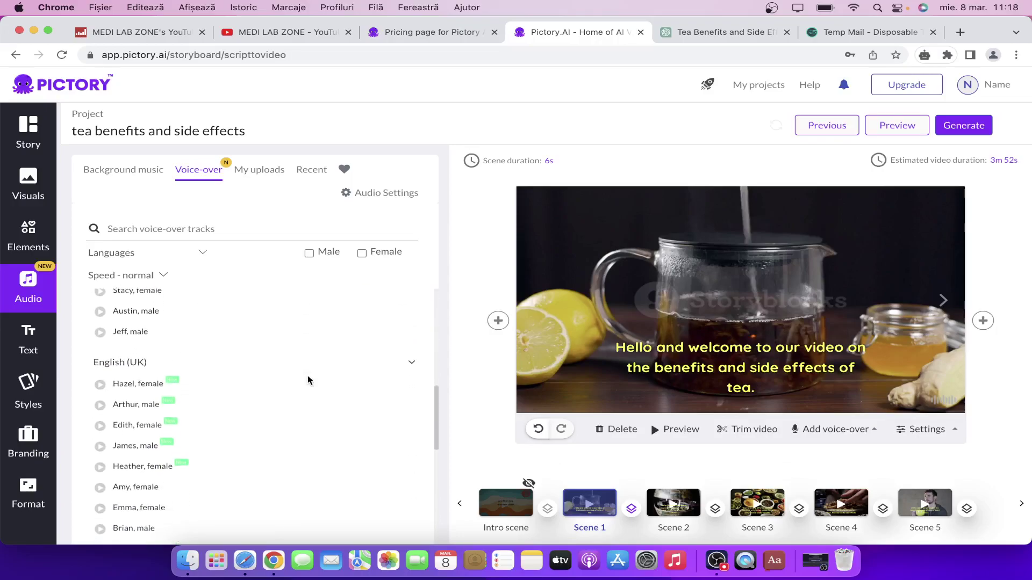
scroll(309, 381, "down", 6)
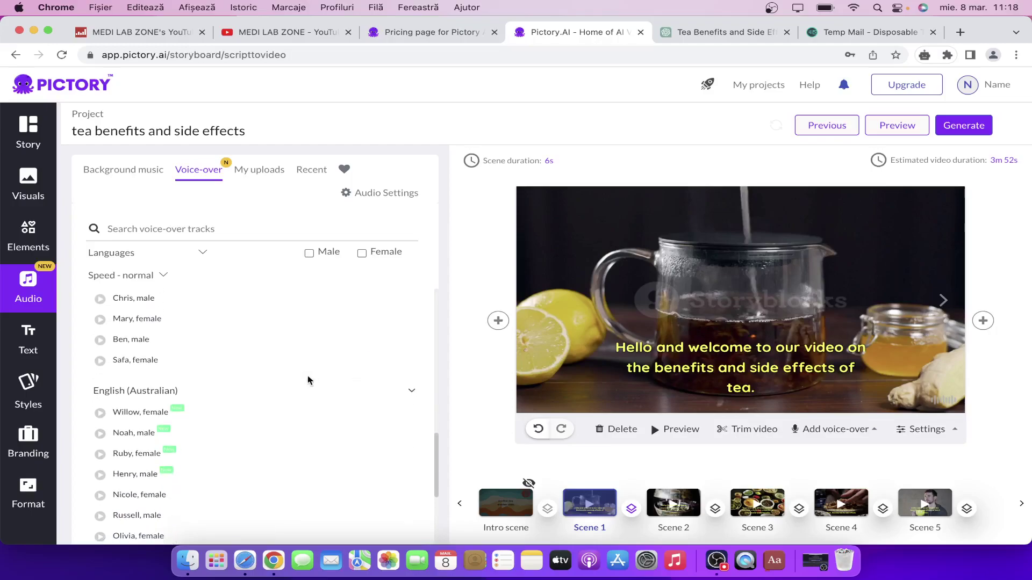
scroll(309, 381, "down", 10)
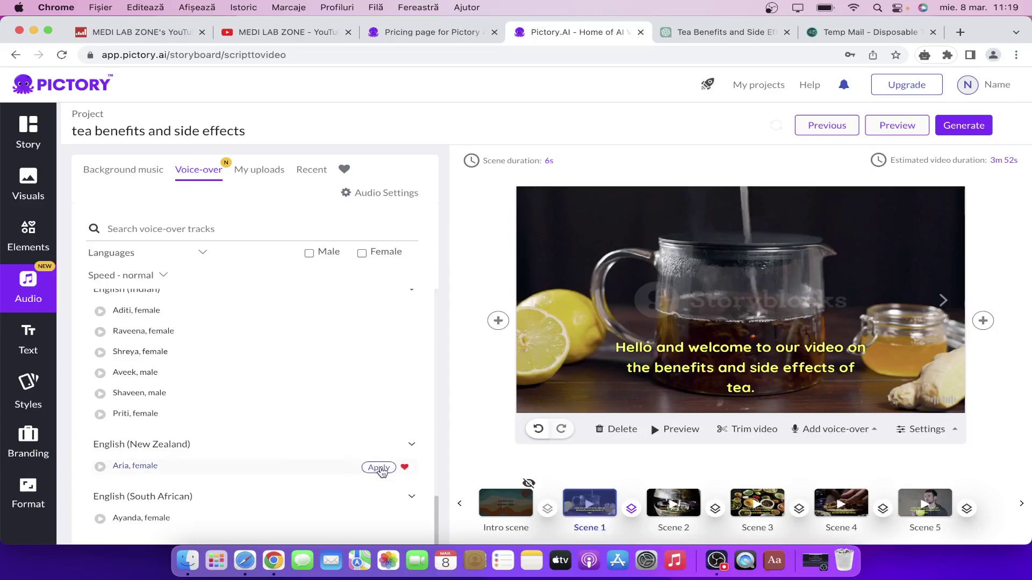
Apply the Aria, female voice, then go to the Upload voice-over option.
left_click(379, 468)
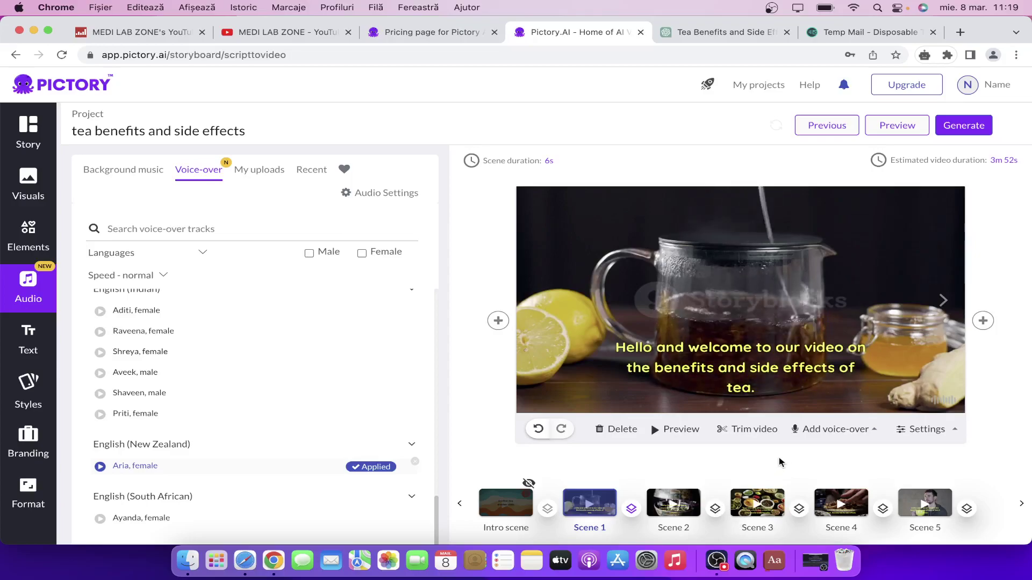
left_click(804, 430)
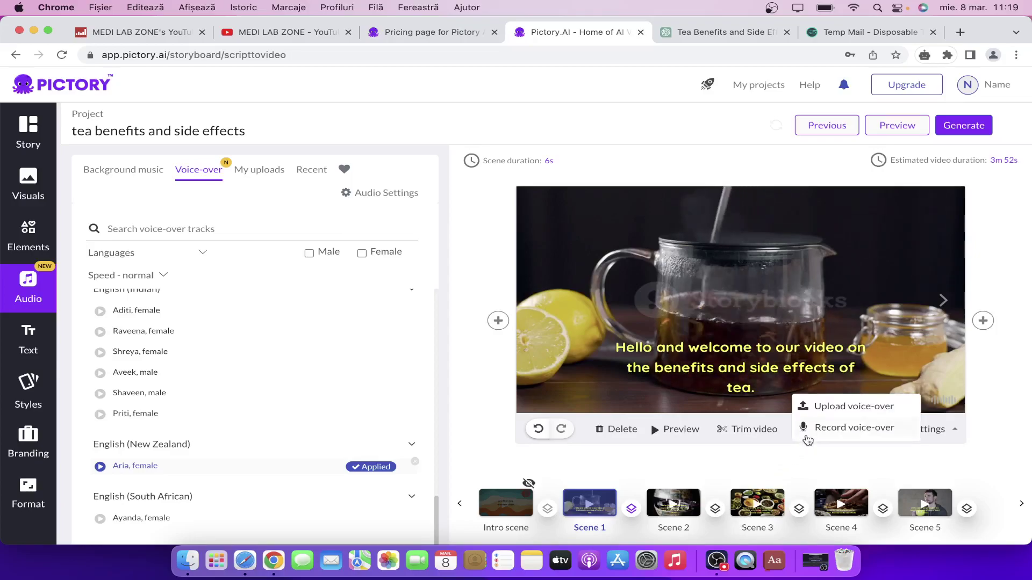
left_click(849, 411)
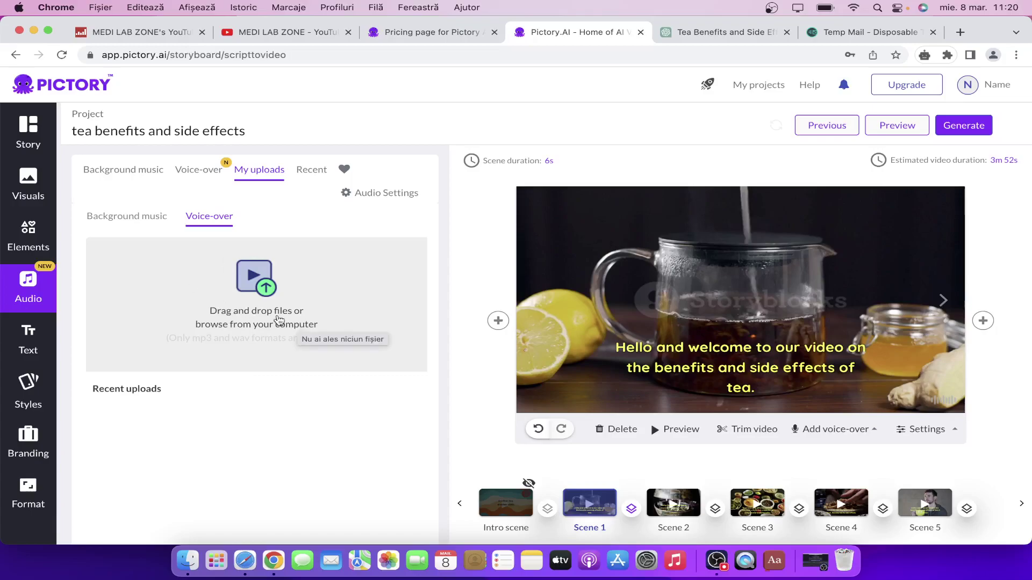
Open the Record voice-over recorder for Scene 1, then close it.
left_click(851, 430)
left_click(848, 429)
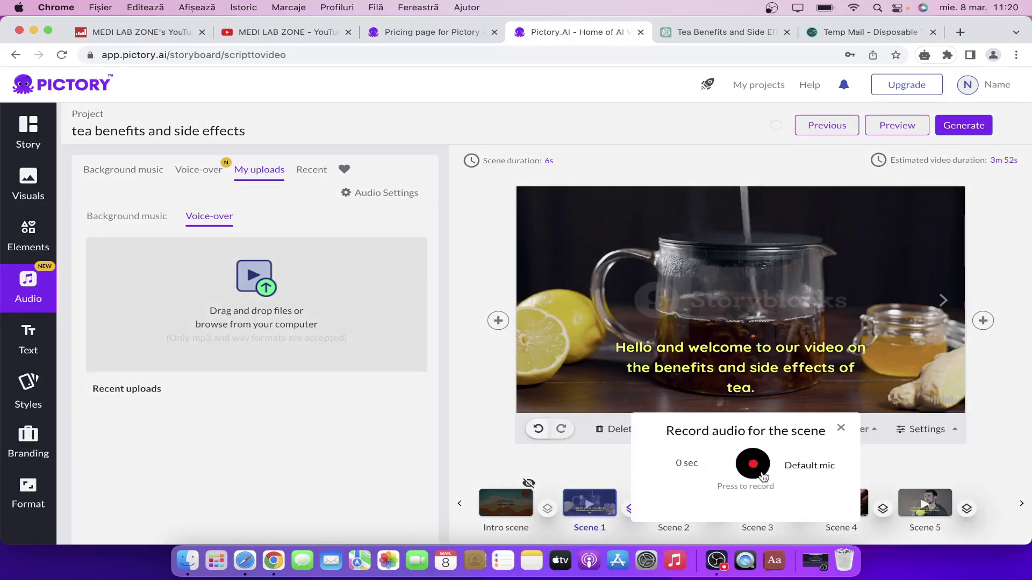
left_click(840, 429)
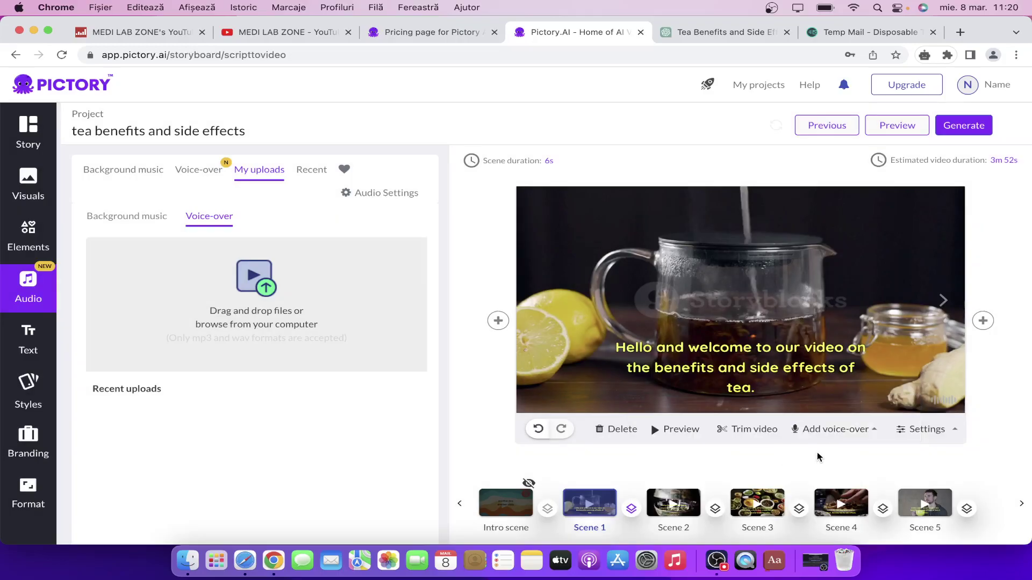
Pass through Text, Styles (dismissing the tips) and Branding to reach the Format settings.
left_click(28, 340)
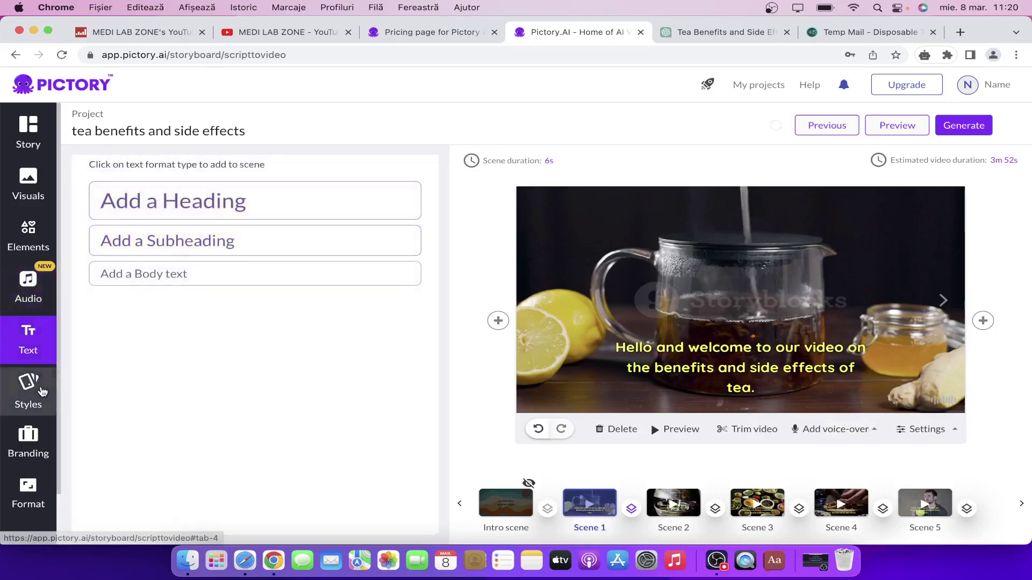
left_click(30, 389)
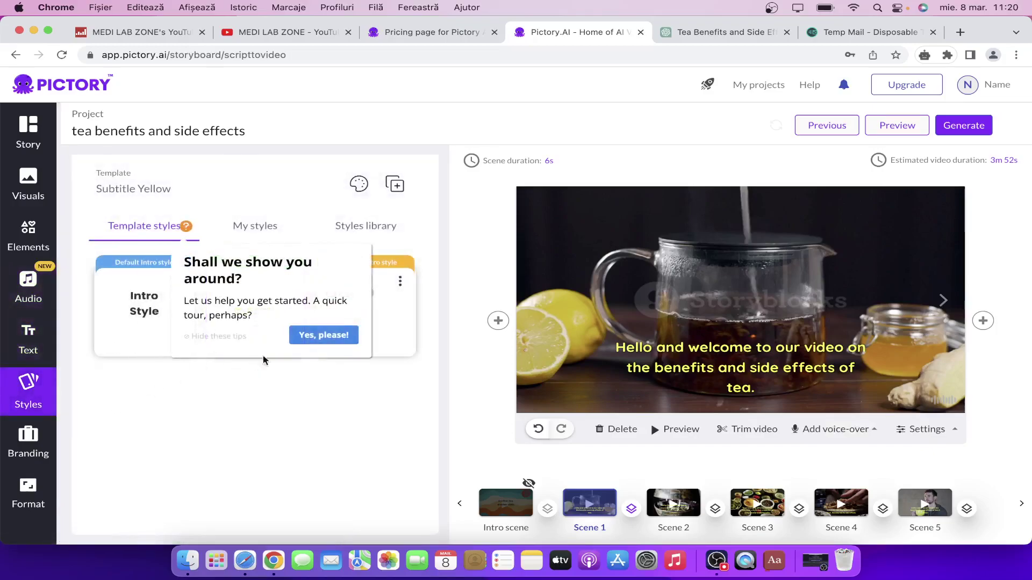
left_click(234, 337)
mouse_move(251, 322)
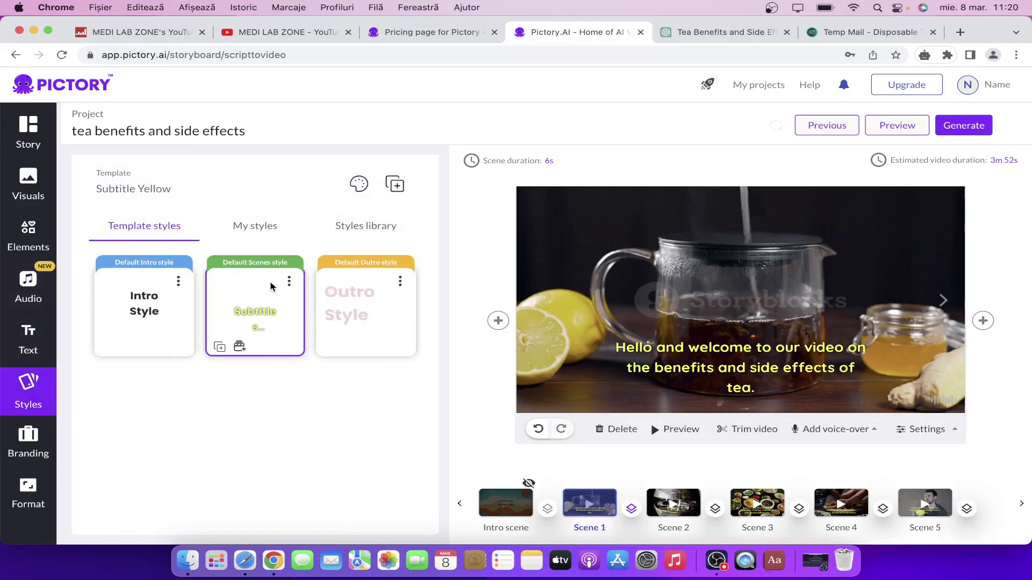
left_click(289, 281)
left_click(28, 440)
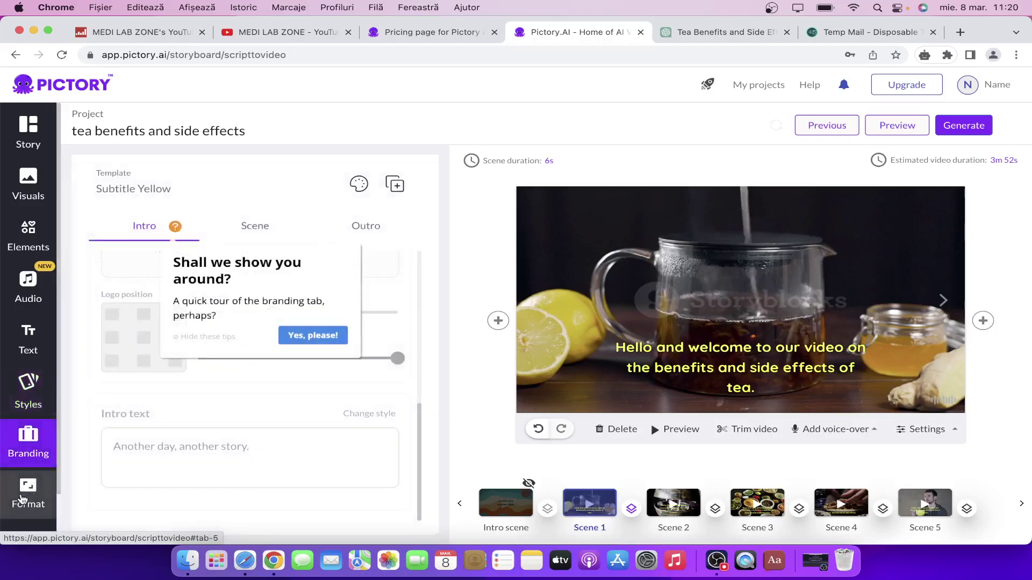
left_click(28, 486)
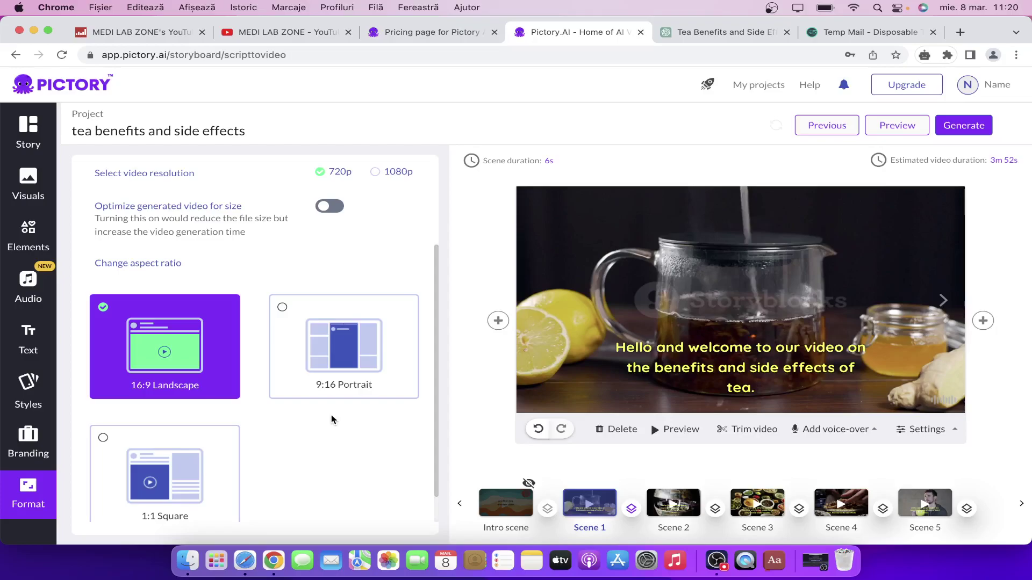
Set the resolution to 1080p, then return to the Story scene list.
scroll(331, 416, "down", 1)
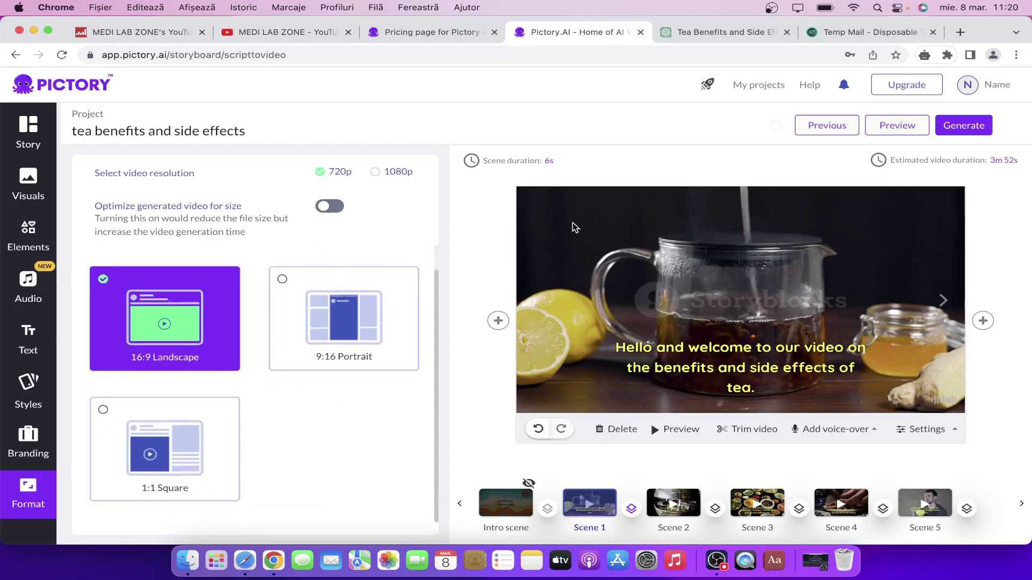
left_click(407, 178)
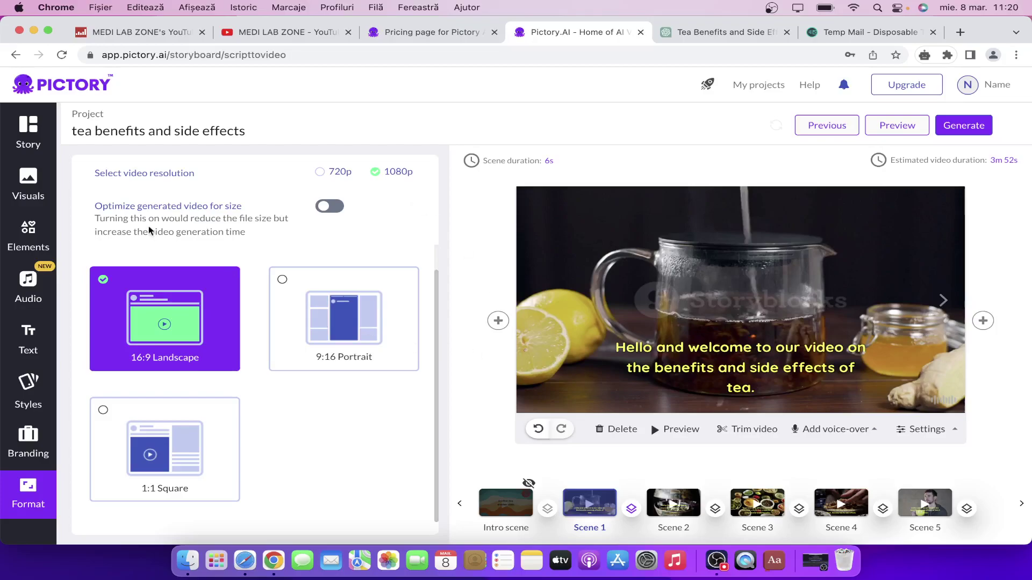
left_click(38, 149)
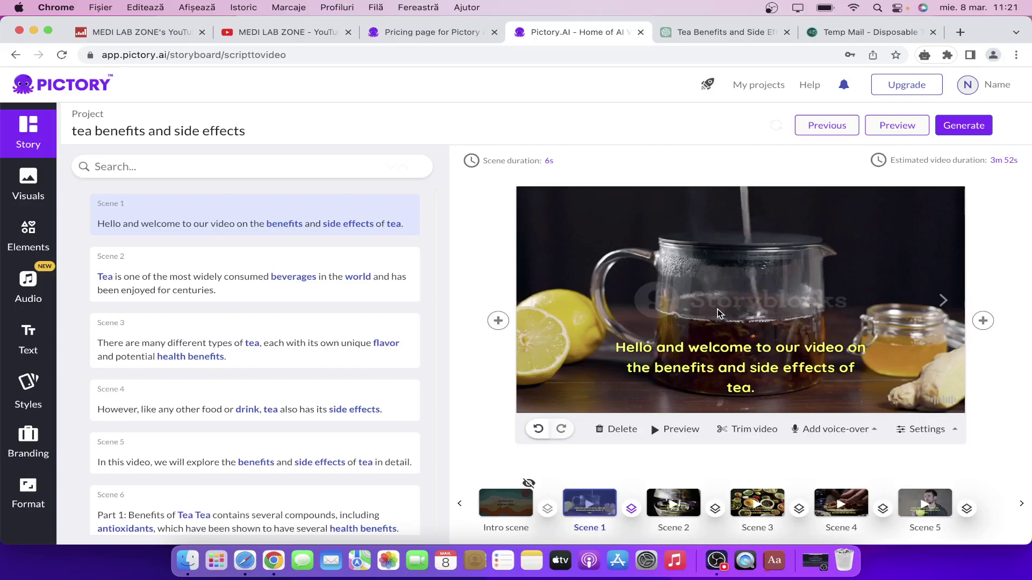
Generate the project as a Video, then switch to the ChatGPT tea-script tab.
left_click(975, 129)
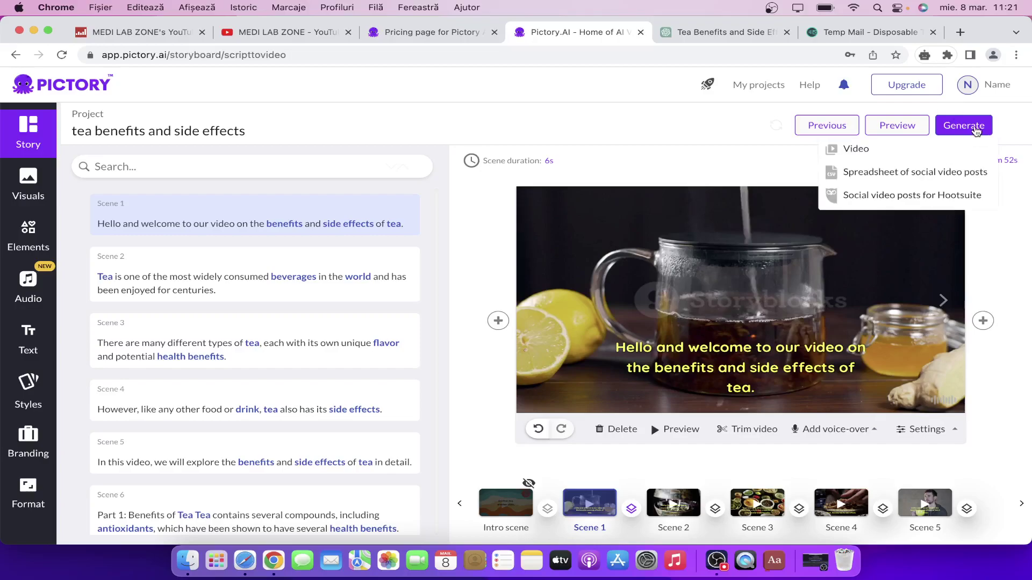
left_click(873, 149)
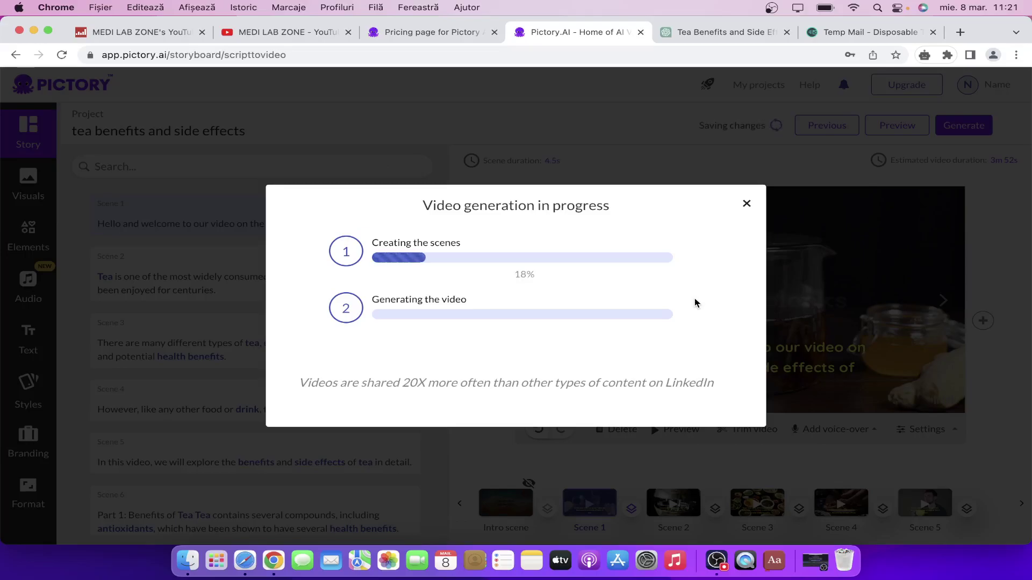
left_click(700, 36)
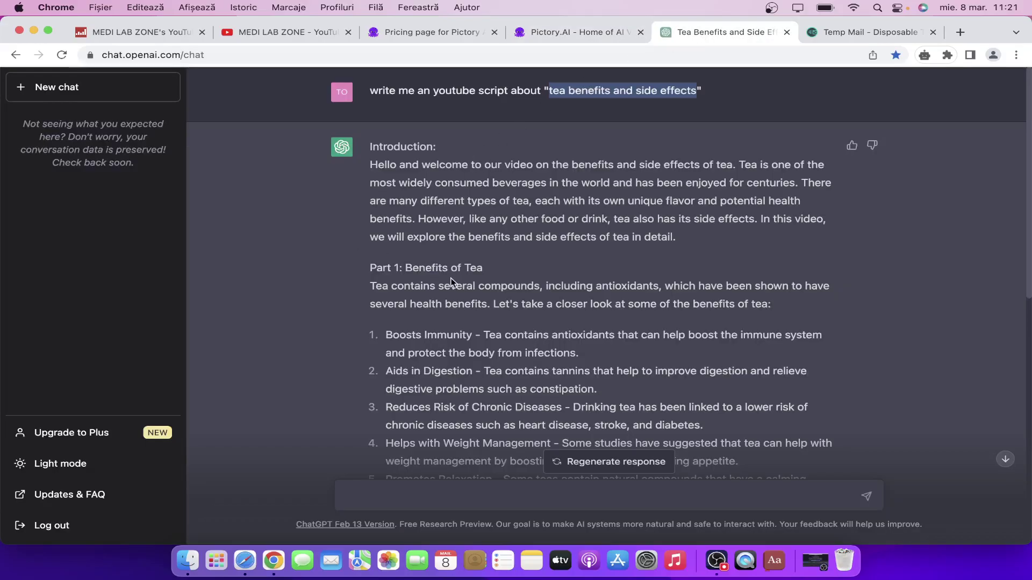
Read the rest of the tea script, confirm Pictory reached 70%, then view MEDI LAB ZONE's YouTube videos.
scroll(452, 283, "down", 10)
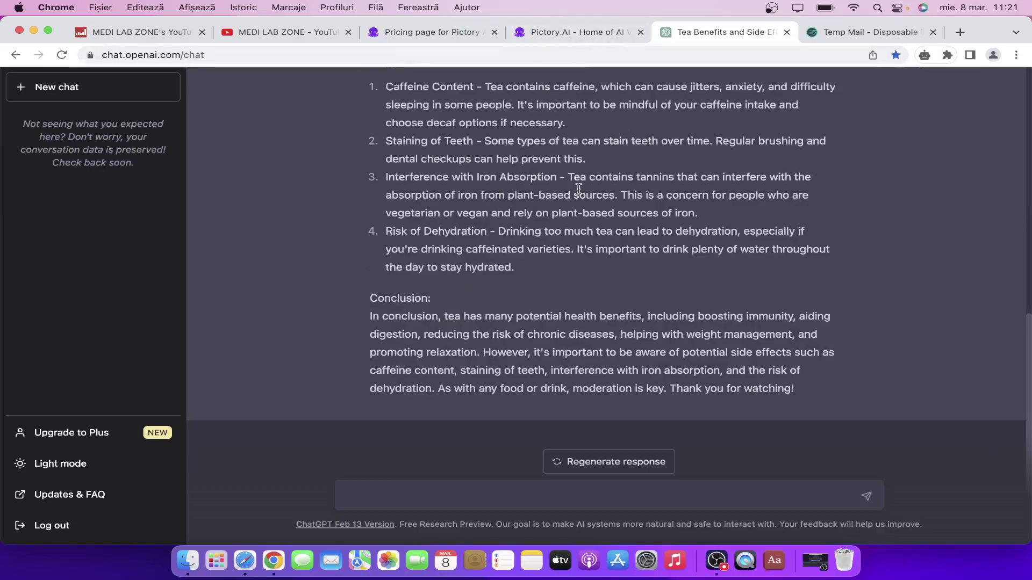
scroll(578, 189, "up", 5)
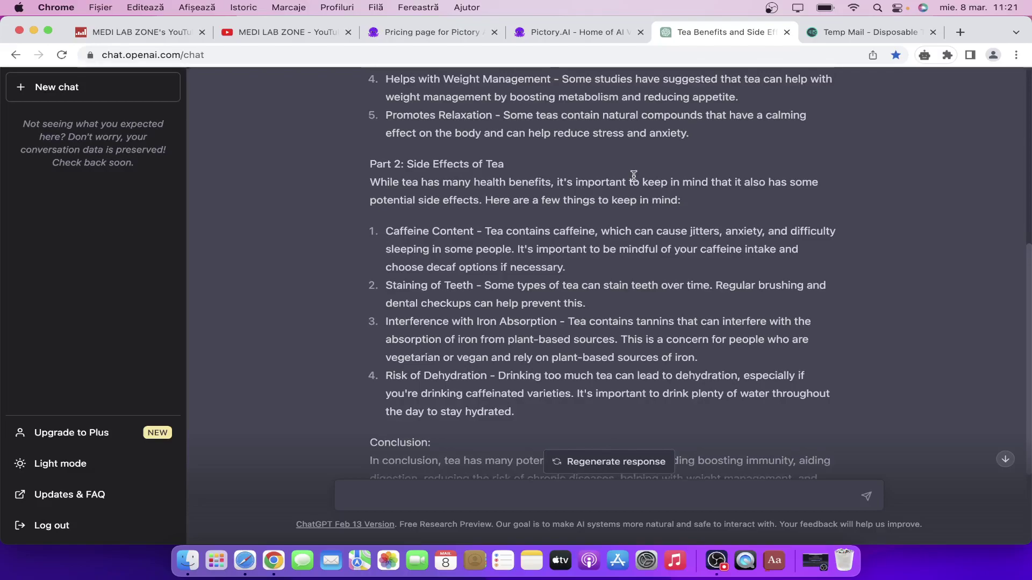
scroll(643, 211, "up", 1)
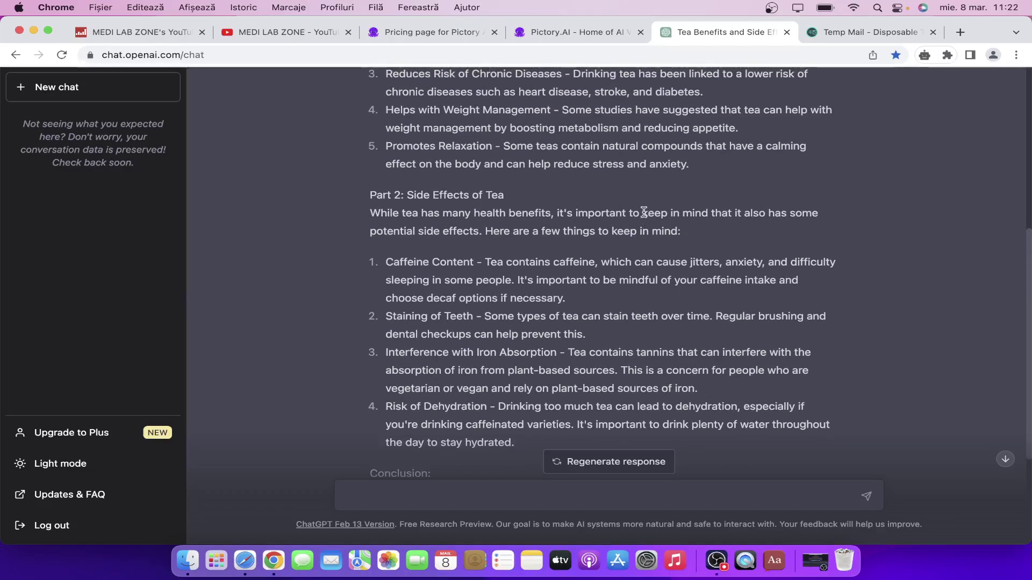
left_click(583, 27)
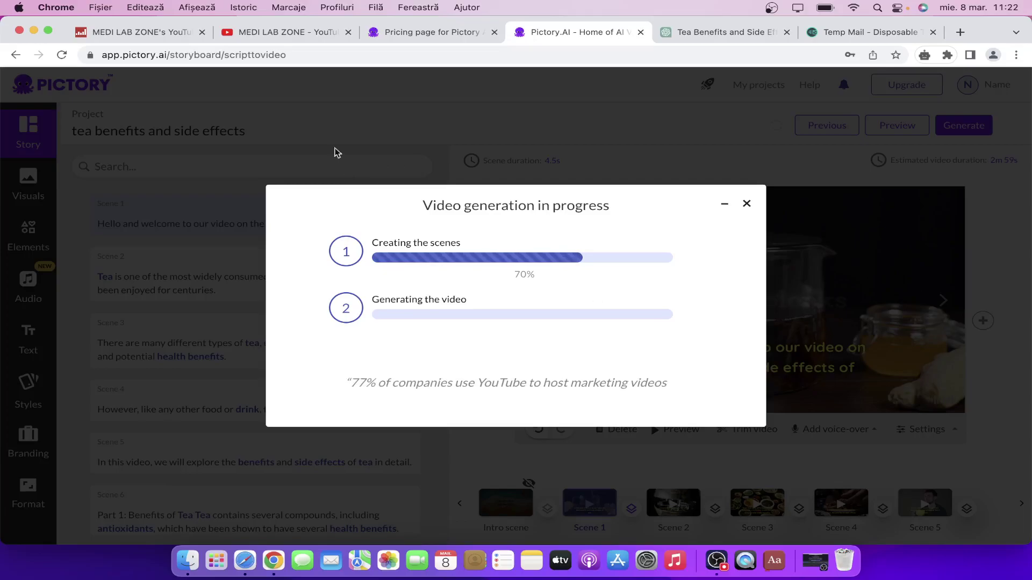
left_click(306, 34)
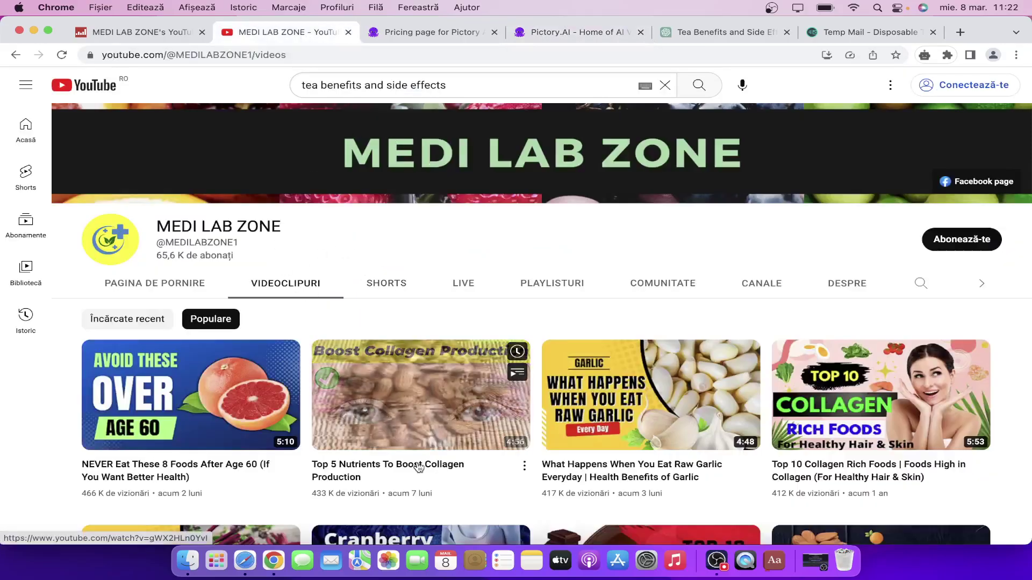
left_click(137, 32)
scroll(326, 267, "down", 8)
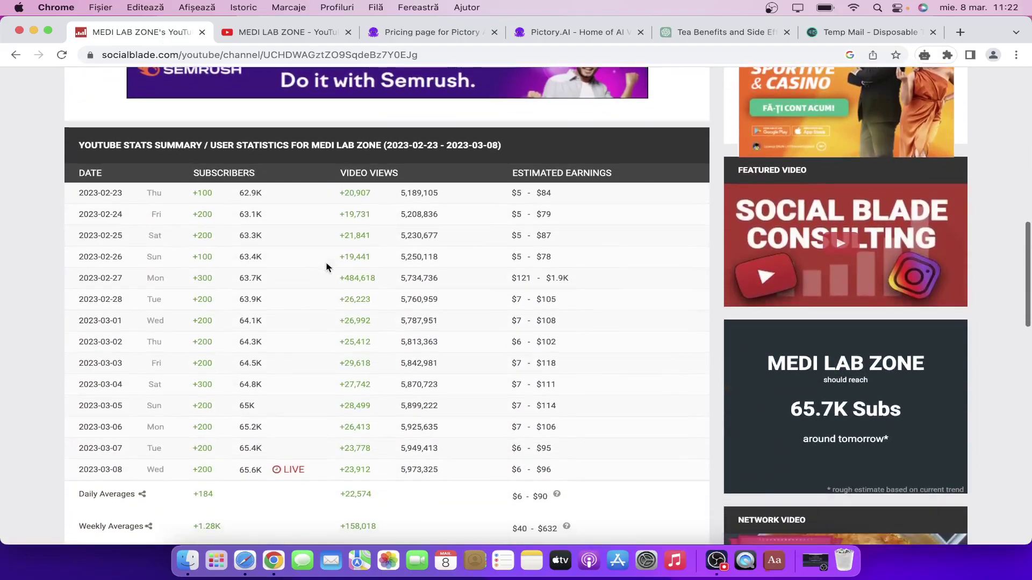
scroll(326, 267, "up", 5)
scroll(326, 267, "up", 2)
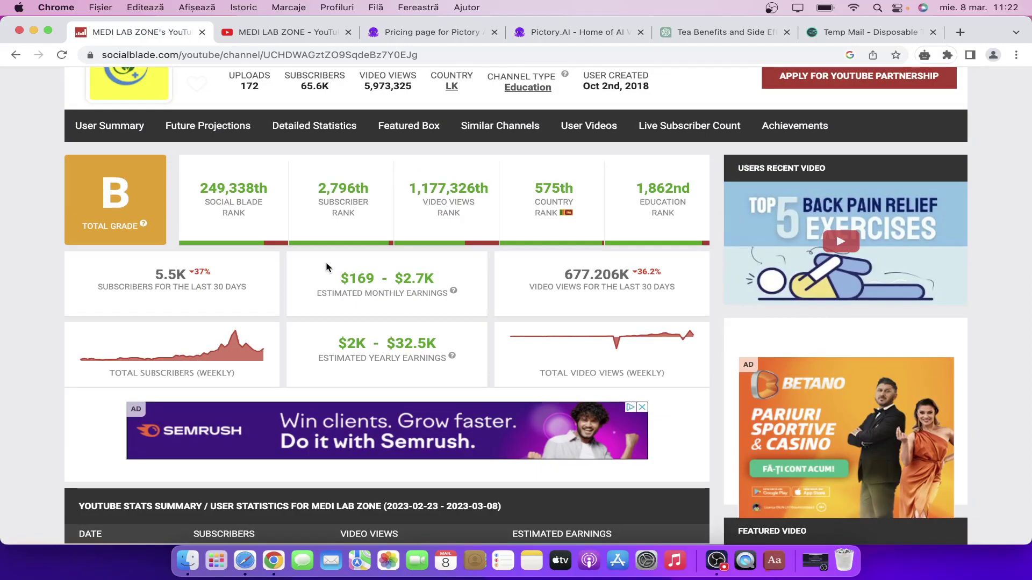
scroll(326, 267, "up", 1)
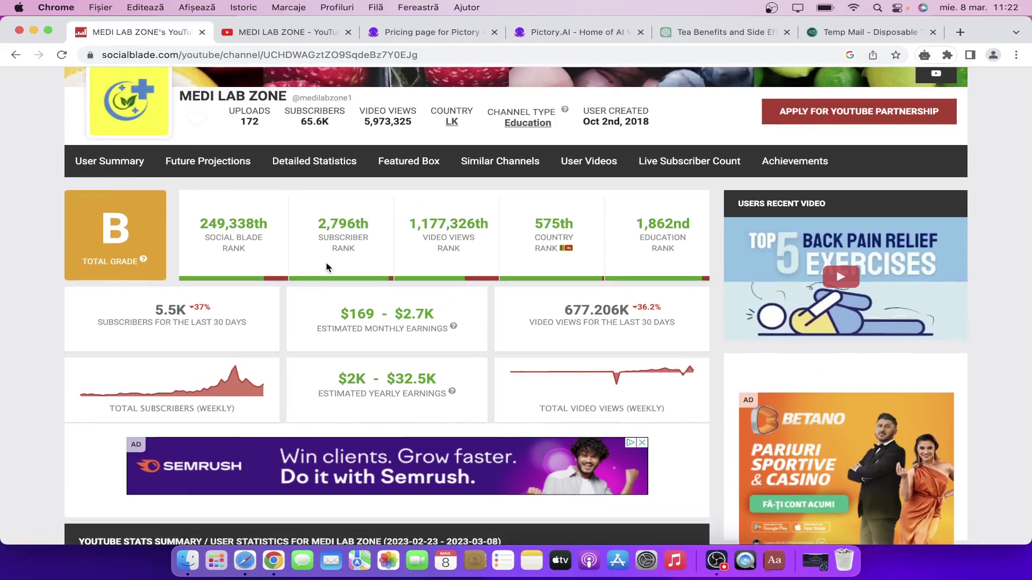
scroll(326, 267, "down", 8)
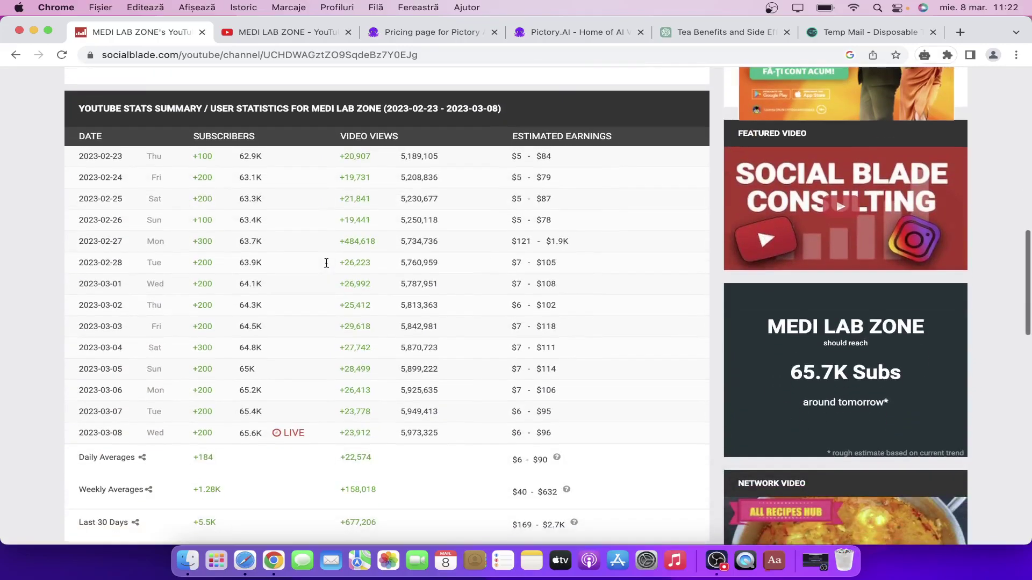
scroll(326, 267, "up", 1)
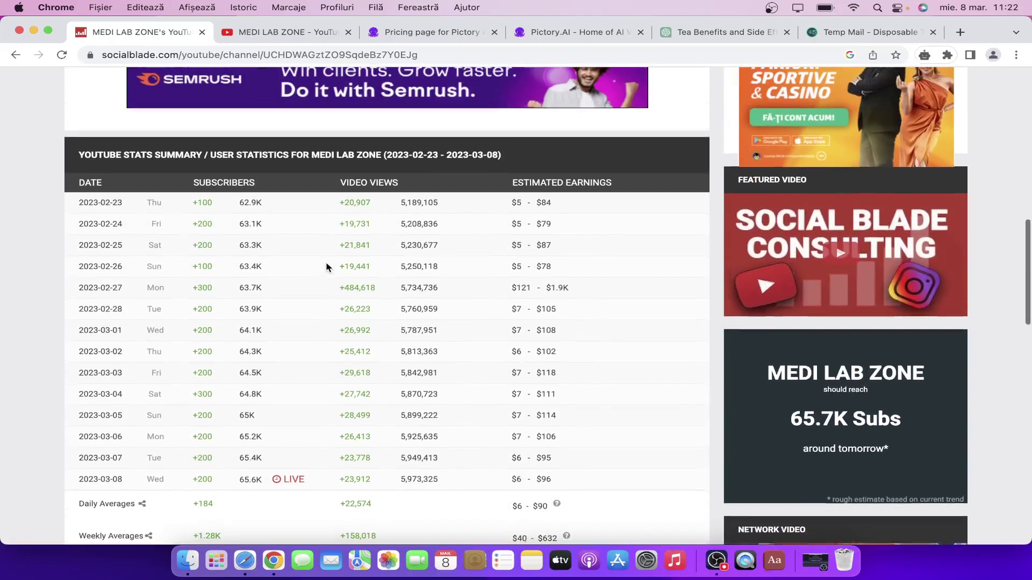
scroll(326, 267, "down", 4)
scroll(326, 268, "up", 12)
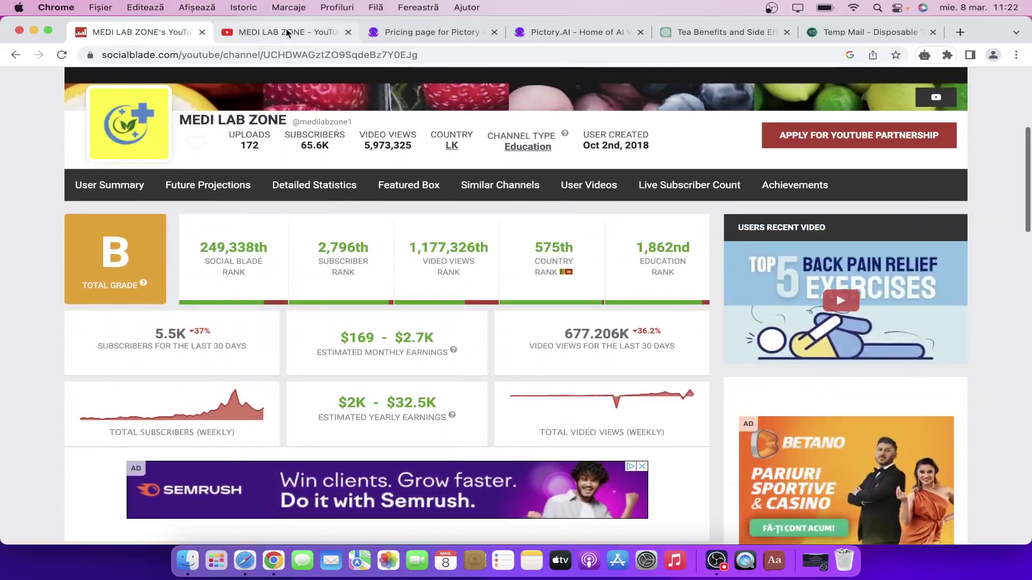
left_click(288, 39)
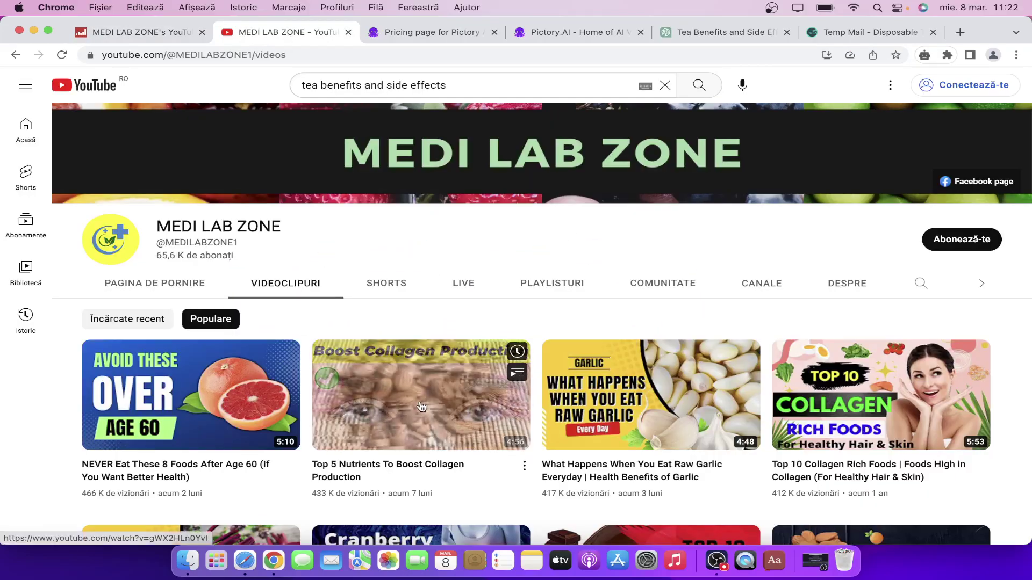
scroll(624, 313, "down", 7)
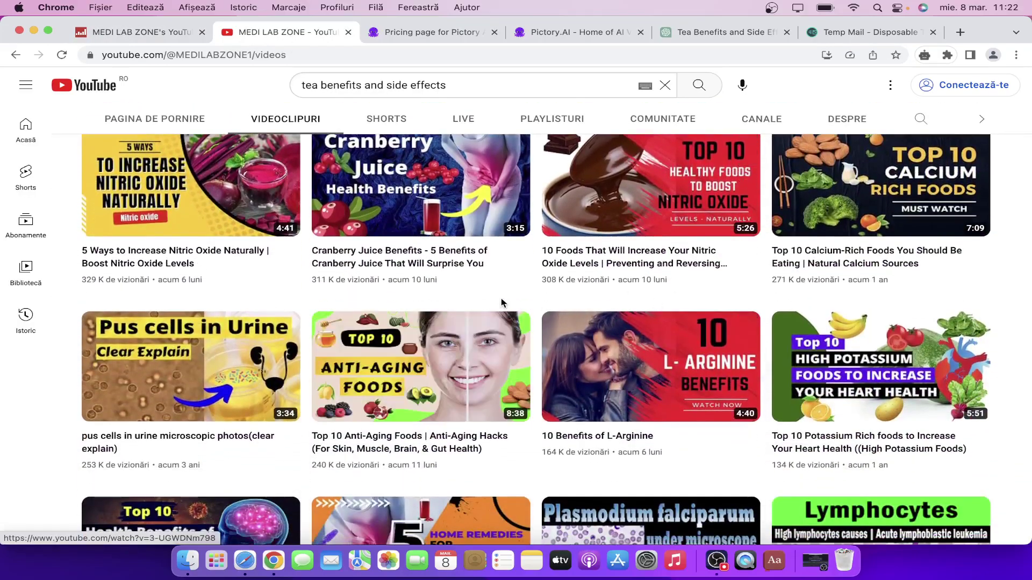
scroll(365, 310, "down", 2)
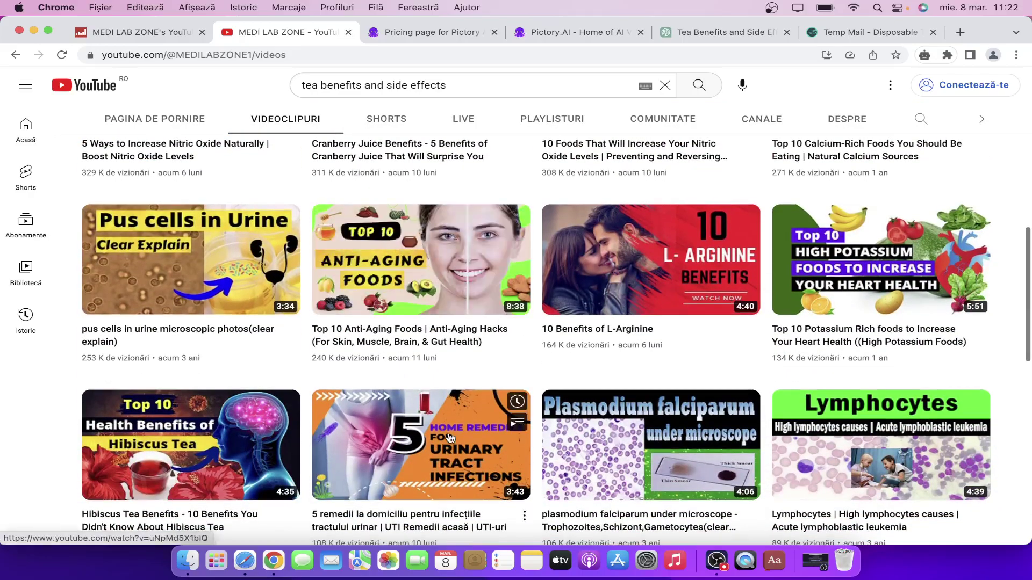
scroll(366, 310, "down", 5)
scroll(453, 425, "down", 1)
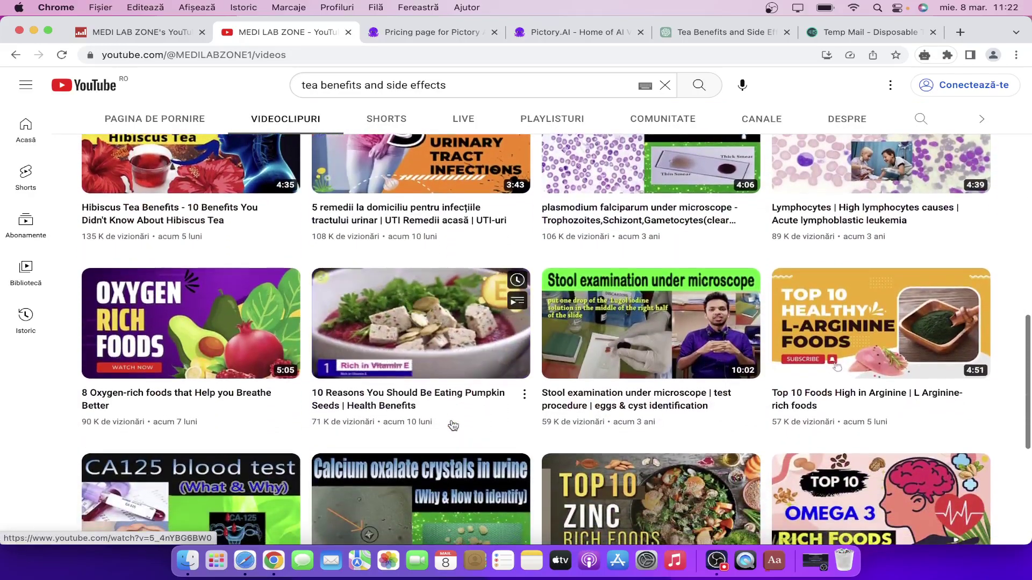
scroll(591, 349, "up", 3)
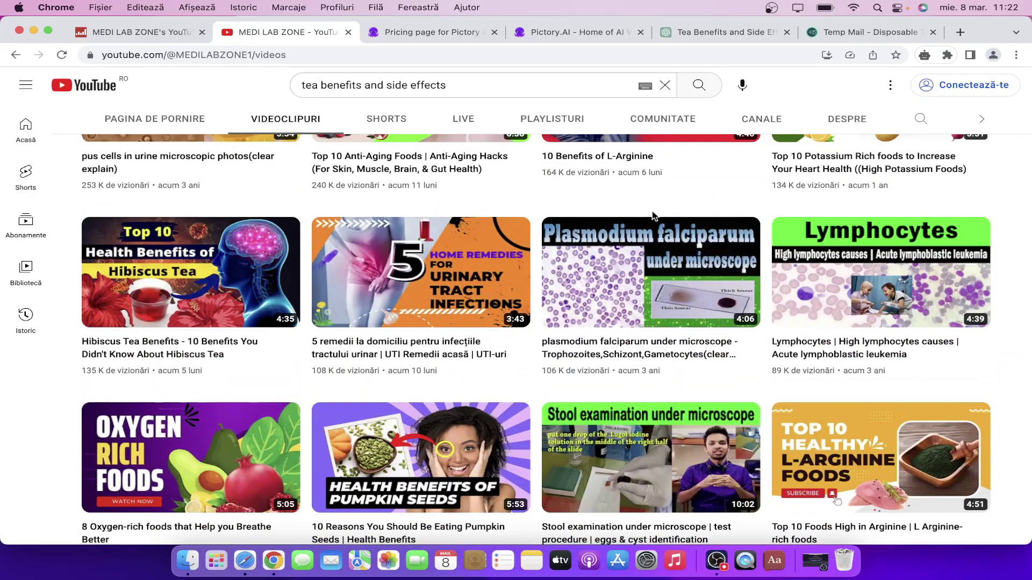
scroll(652, 210, "up", 10)
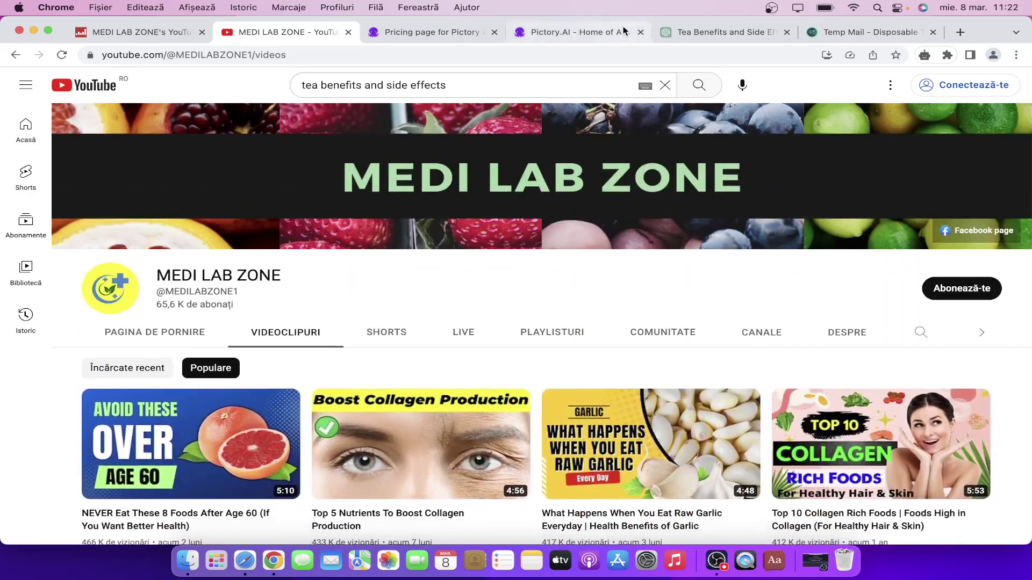
Return to Pictory, where scene creation is done and video generation shows 1% with about 7 minutes left.
left_click(573, 32)
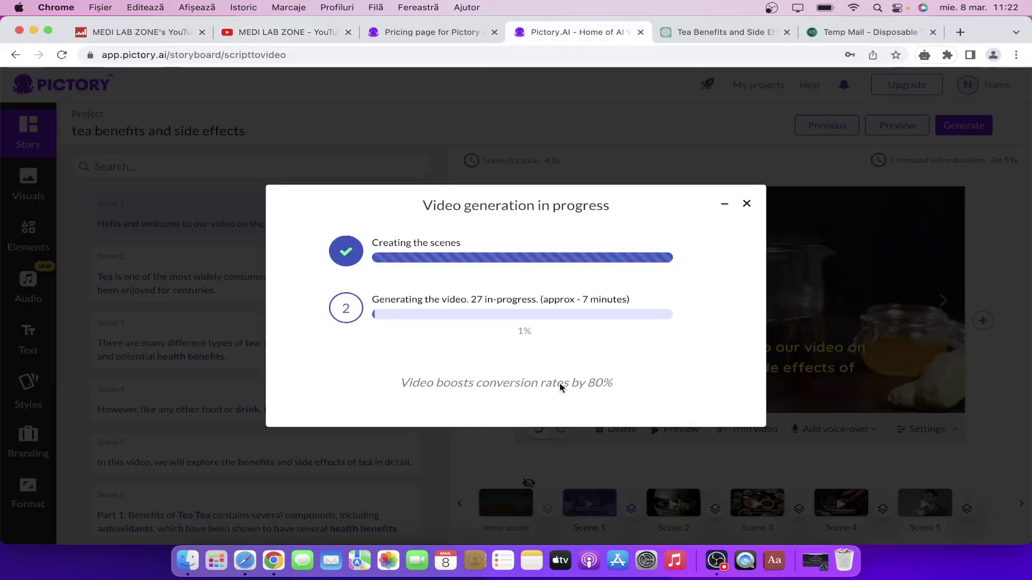